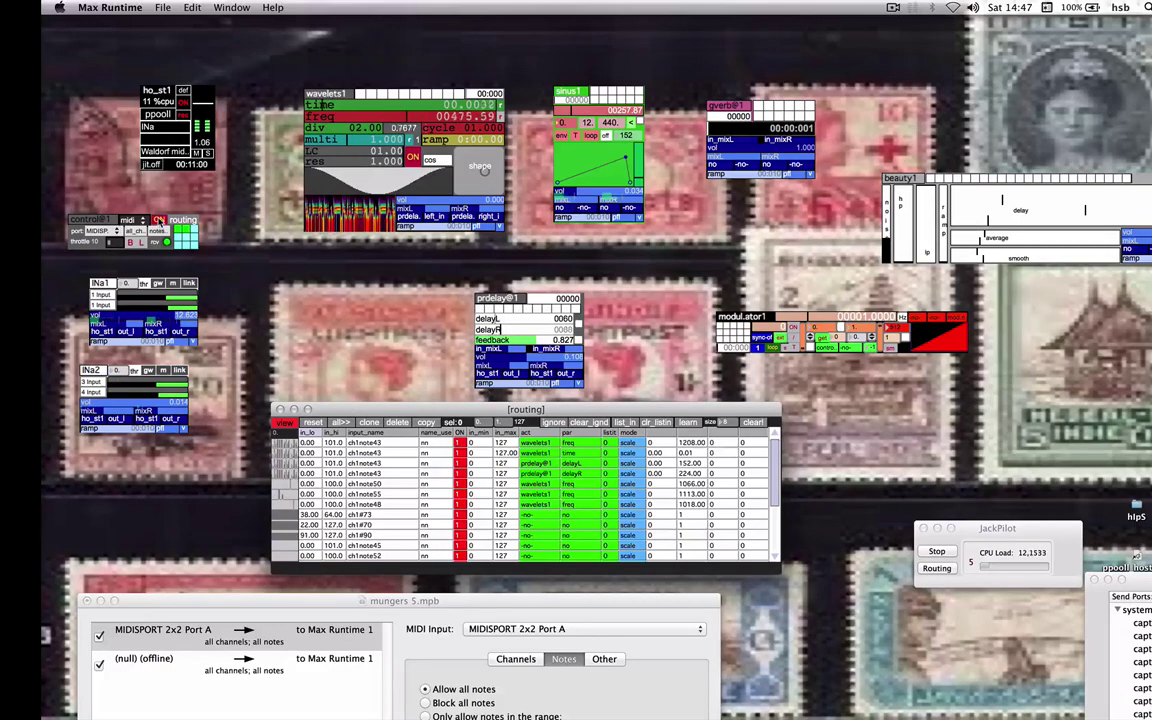
click(157, 219)
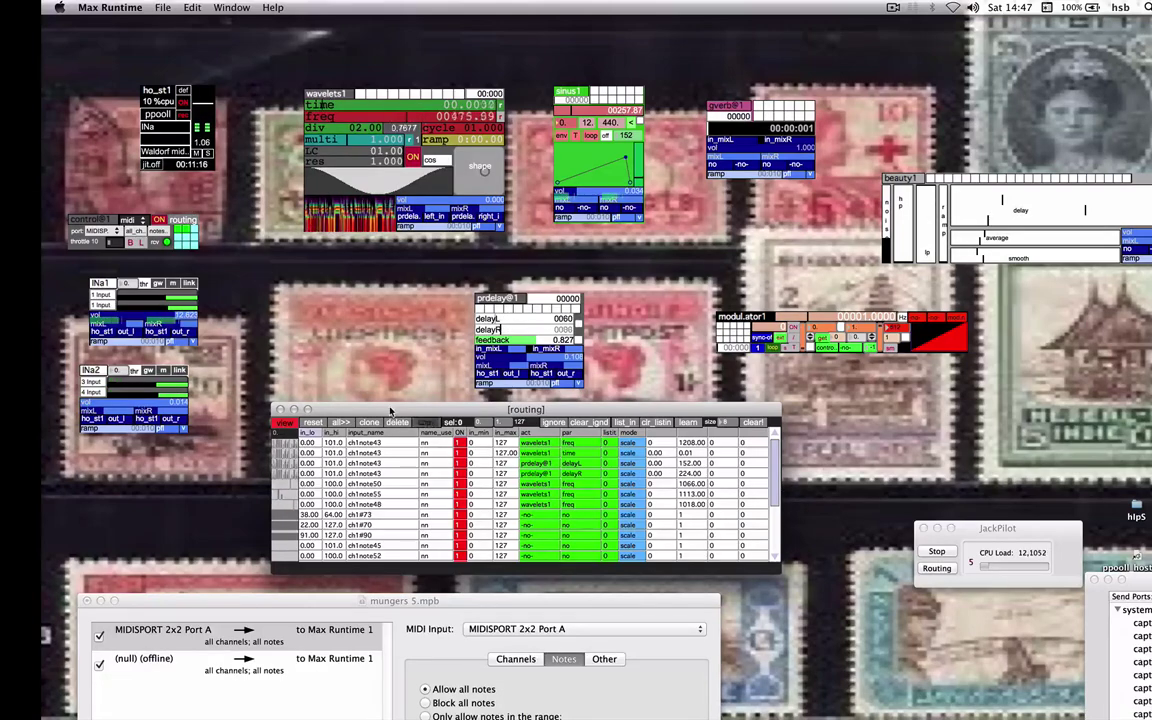
drag(403, 409, 401, 413)
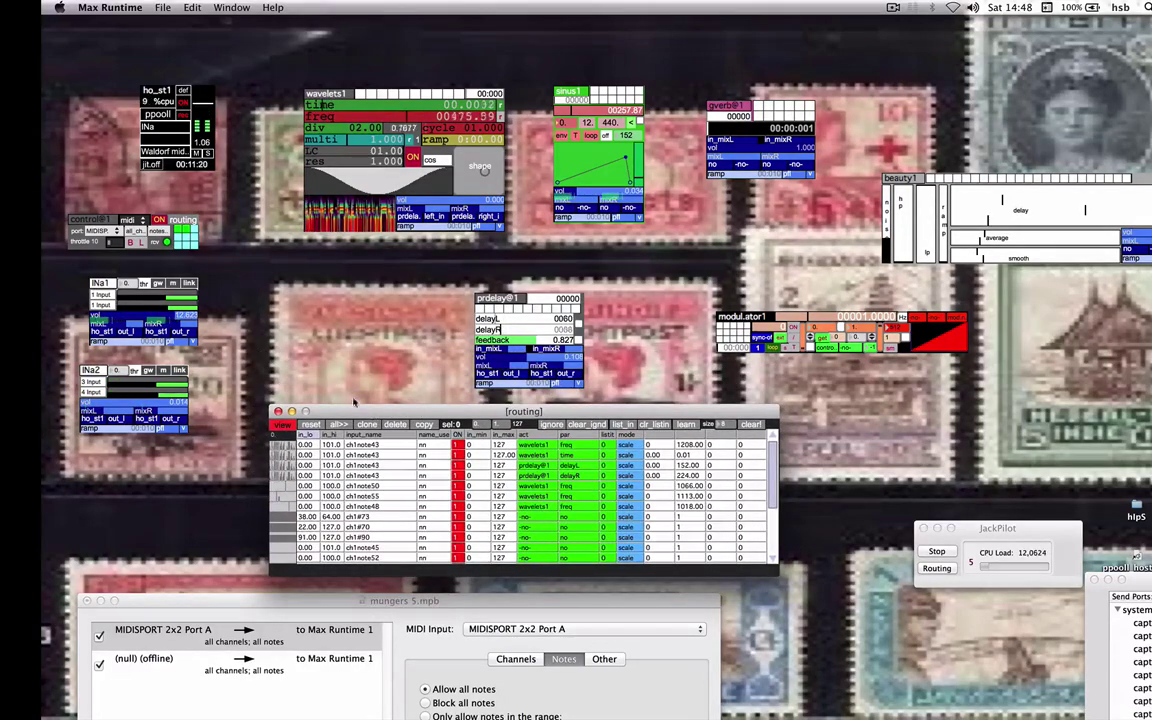
Examine the controller types and MIDI ports offered by the control@1 module, keeping midi as the controller type.
click(132, 219)
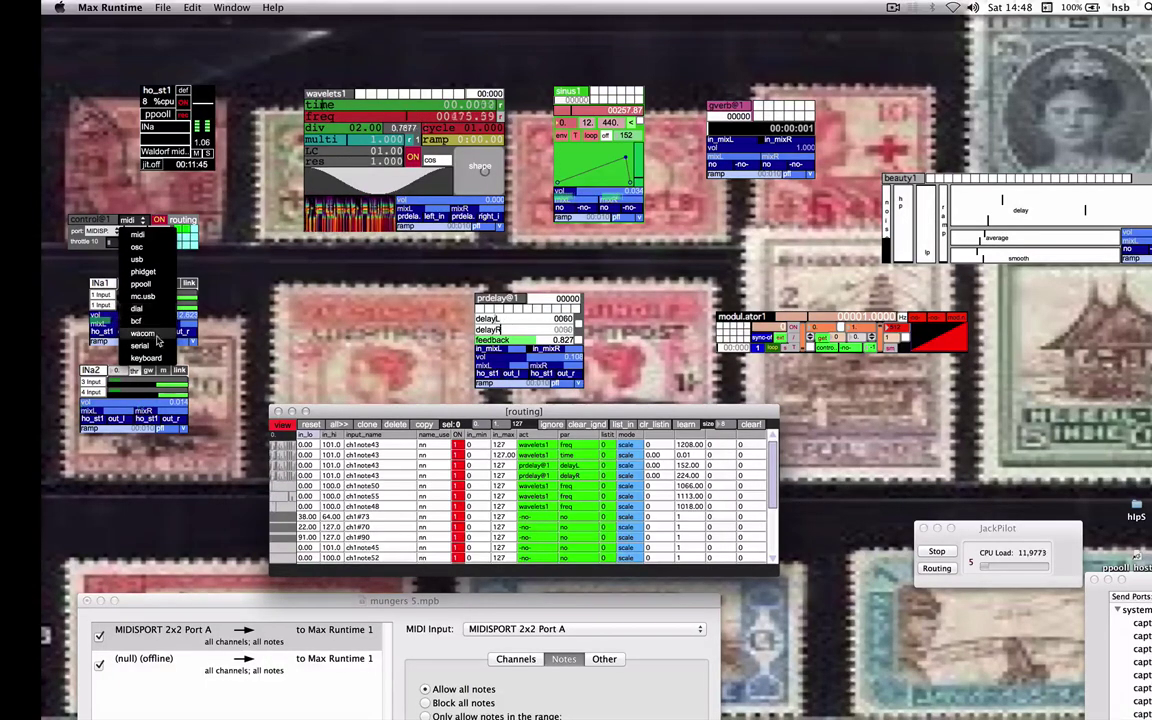
click(130, 221)
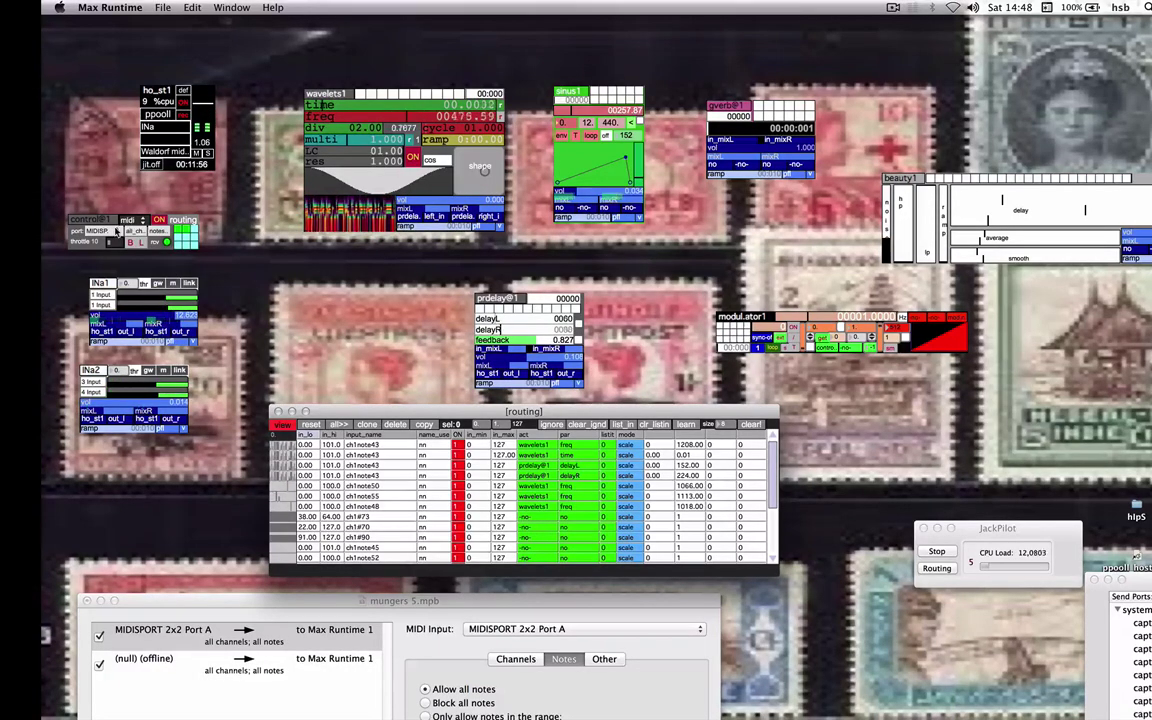
click(97, 231)
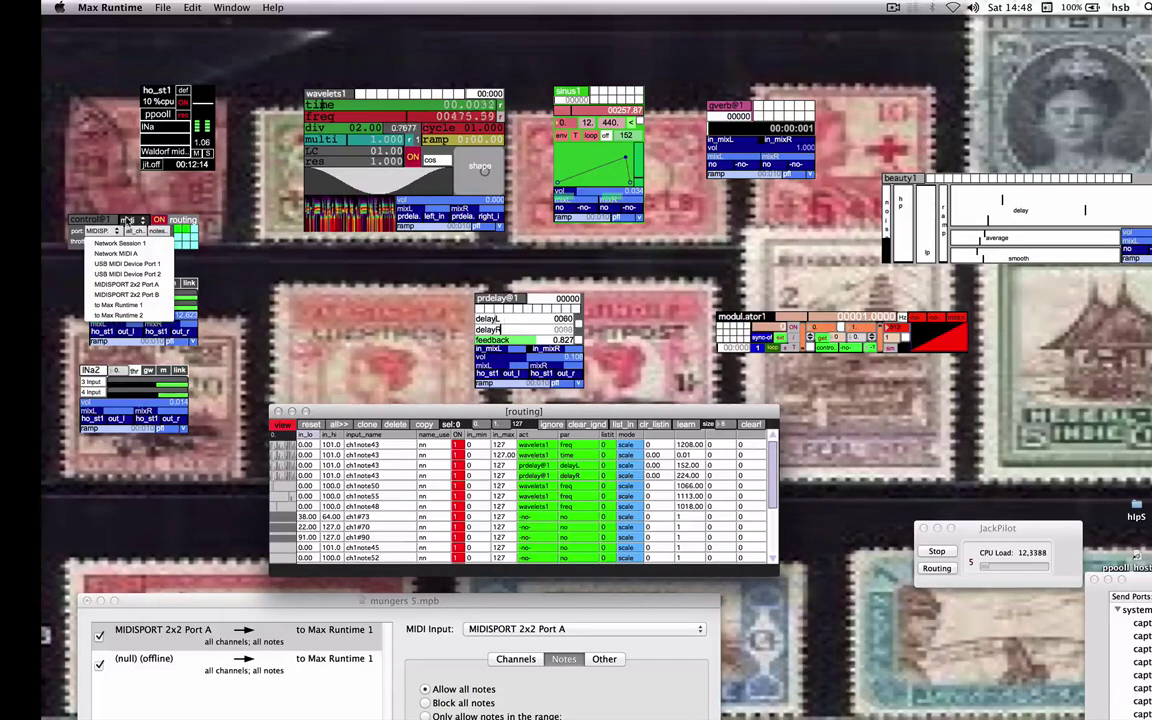
click(128, 219)
click(128, 219)
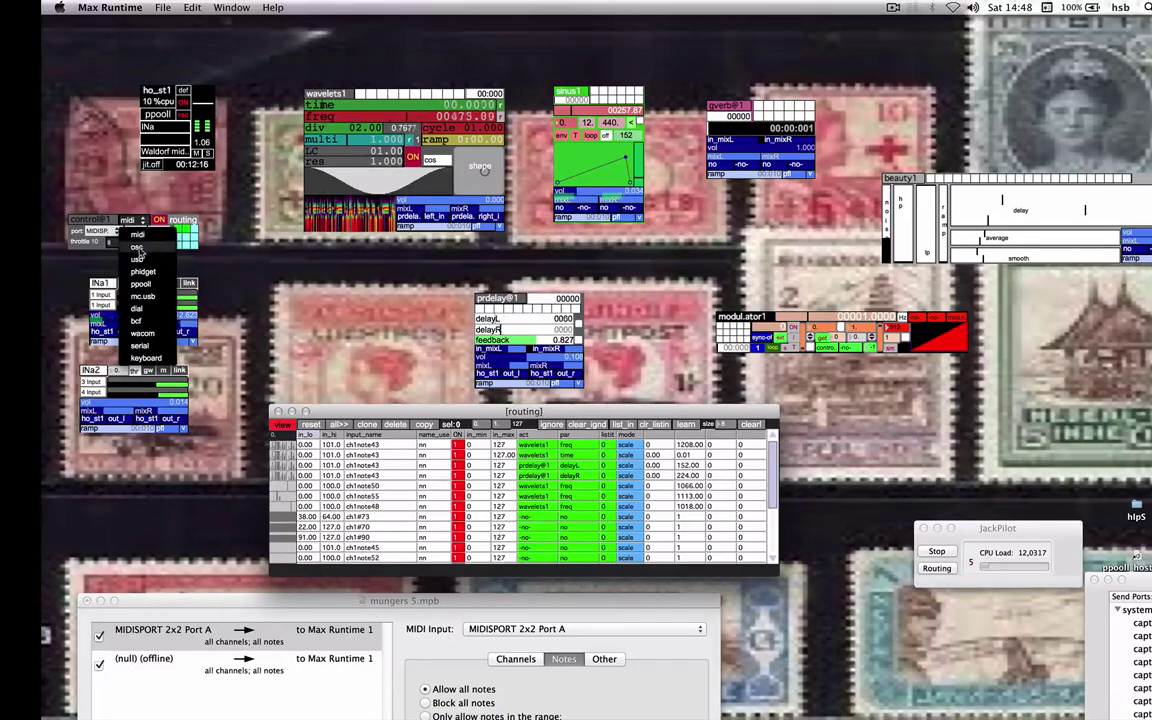
click(137, 234)
mouse_move(50, 240)
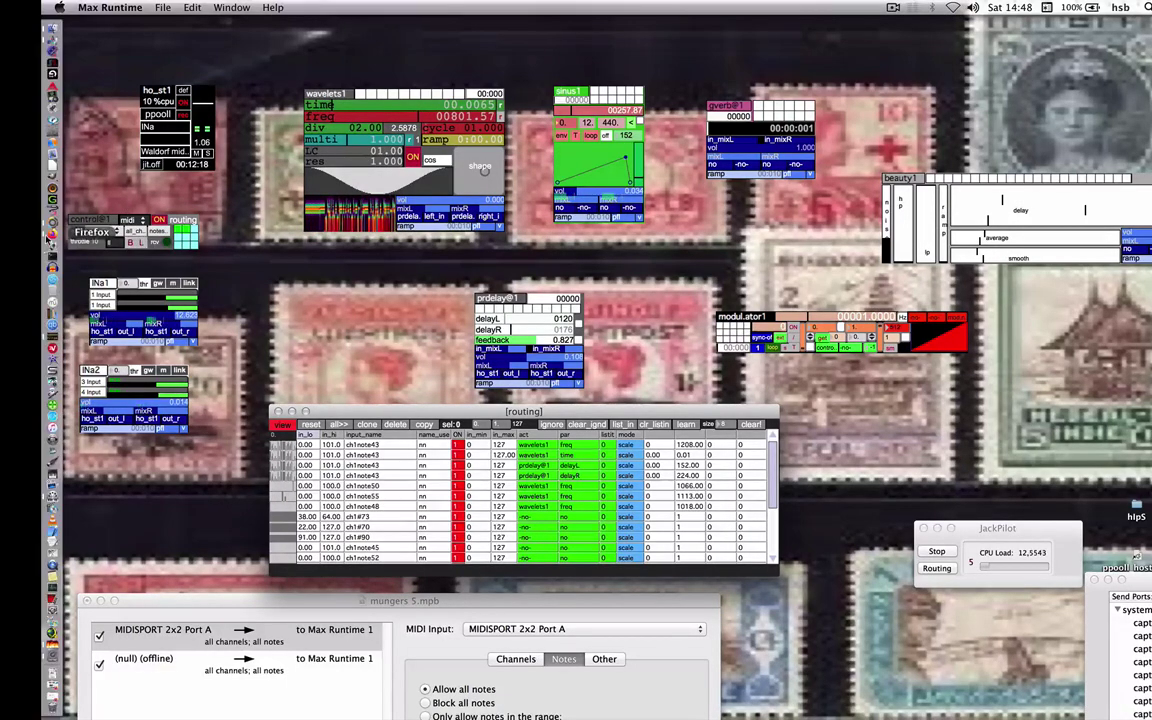
click(98, 223)
click(86, 213)
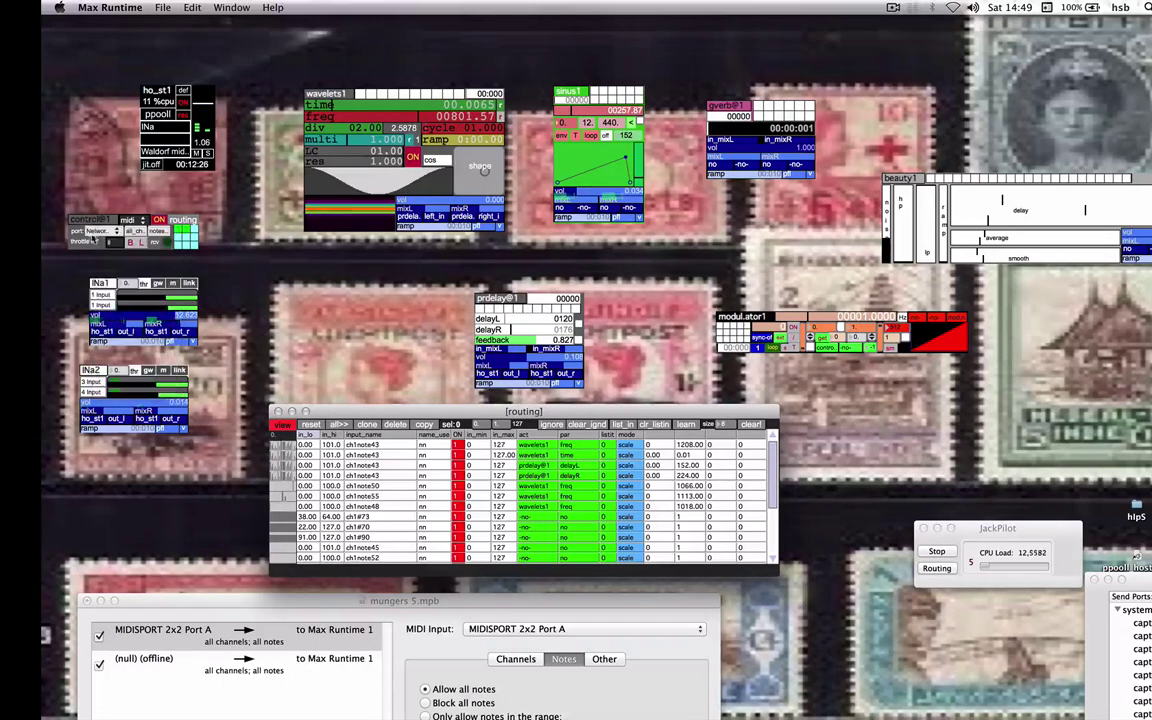
click(100, 231)
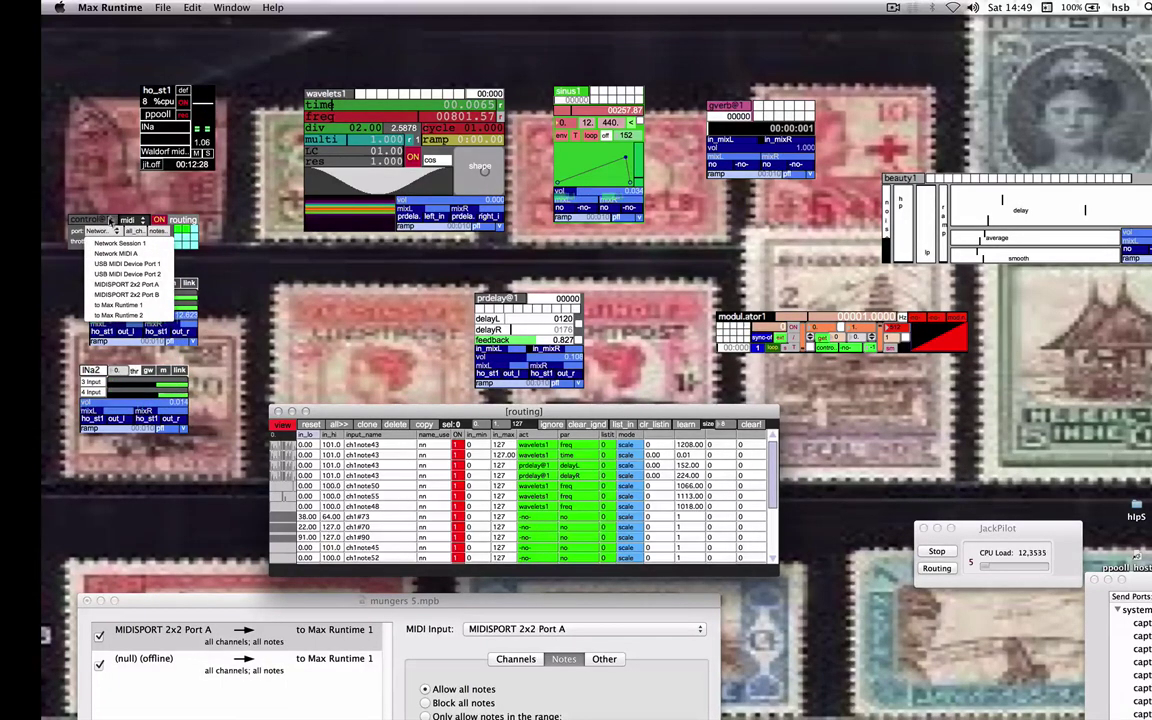
click(66, 188)
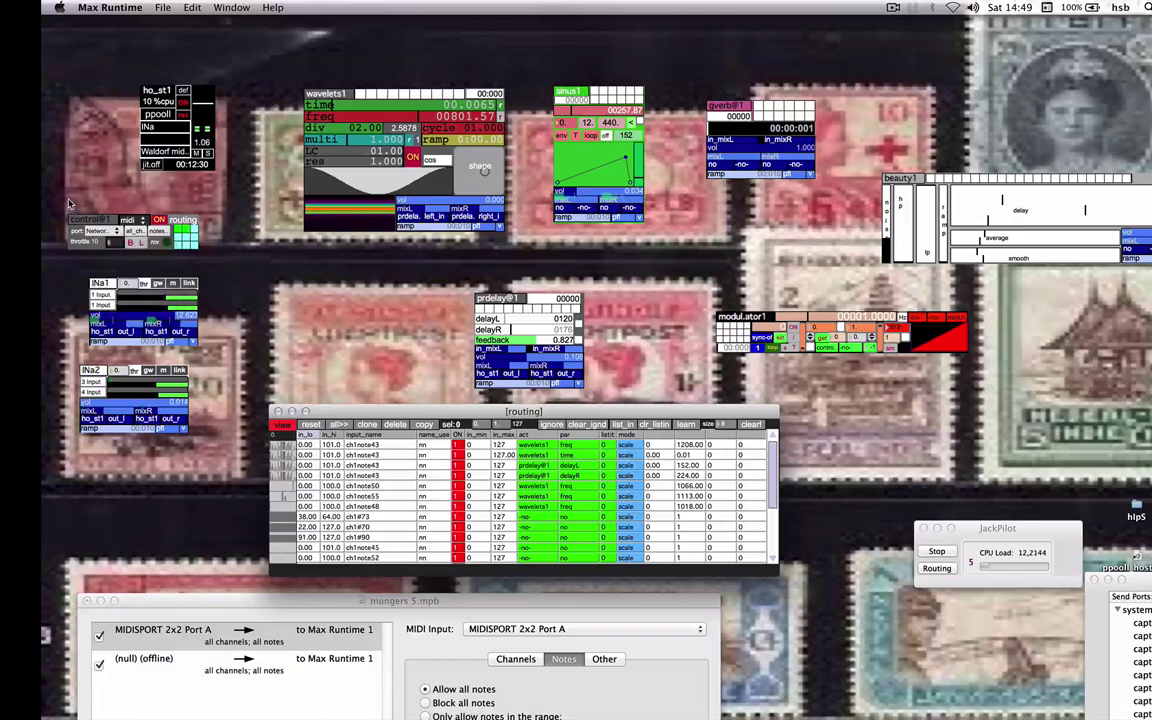
Switch to the MIDI Patchbay and examine the connection from MIDISPORT 2x2 Port A to Max Runtime 1.
click(352, 636)
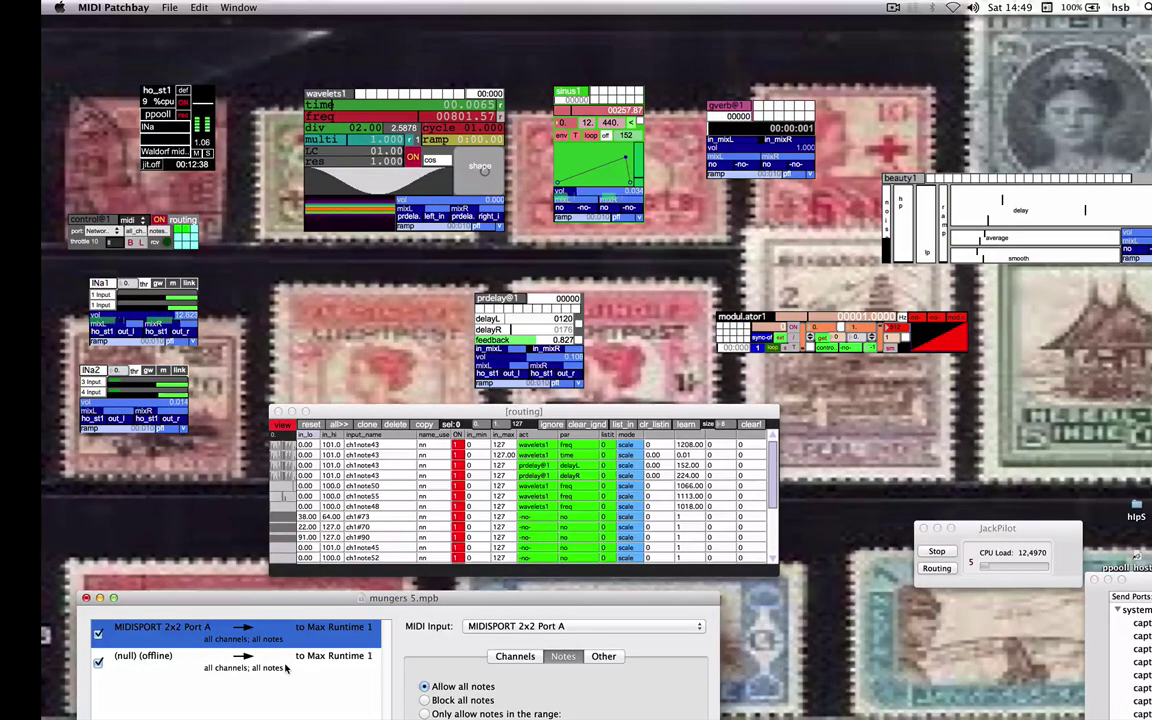
drag(239, 598, 235, 556)
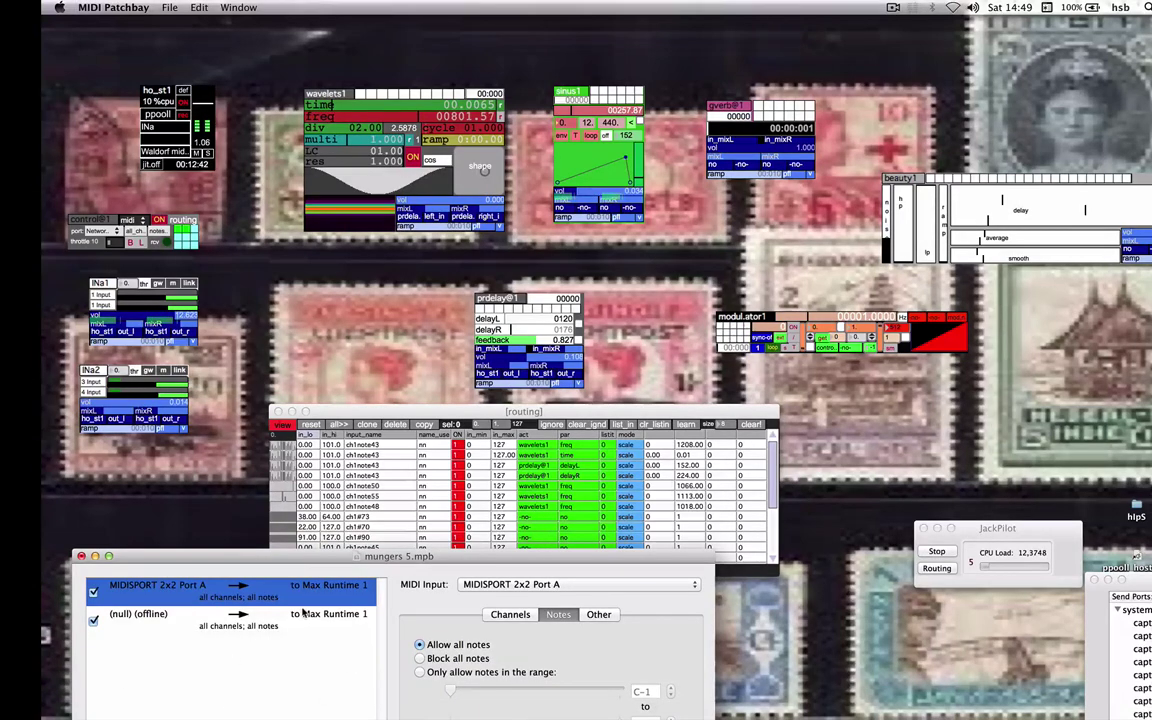
drag(184, 559, 186, 599)
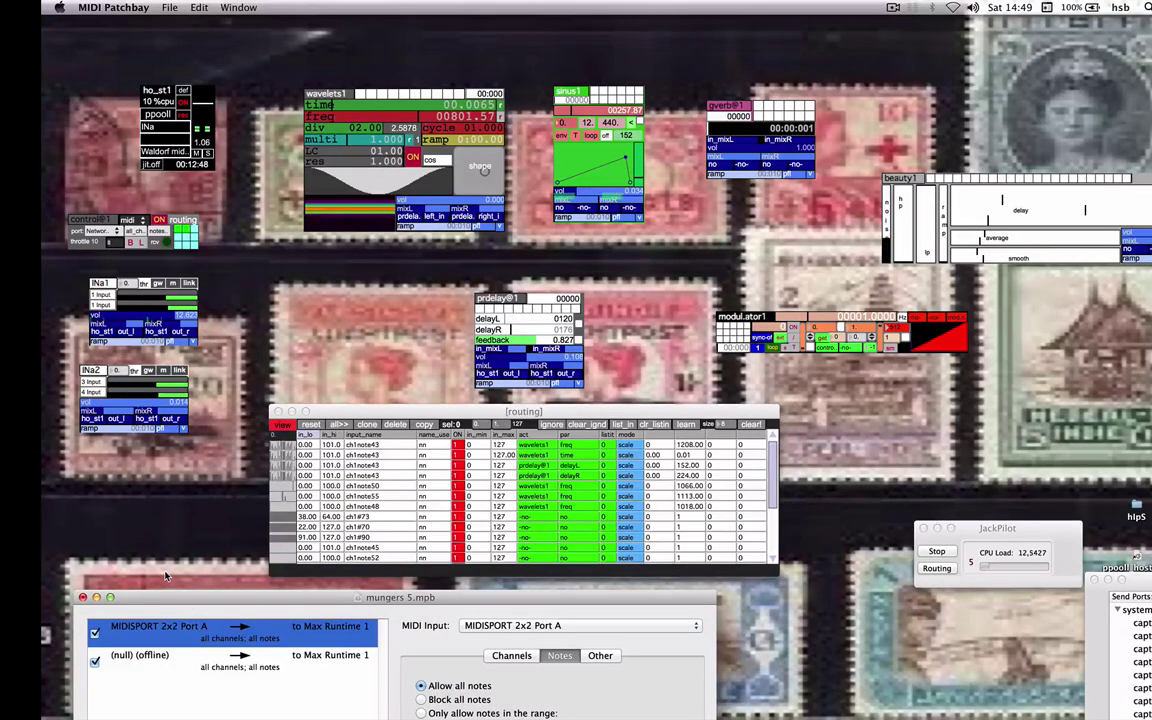
Return to Max Runtime and set the MIDI port of control@1 to the MIDISPORT input.
mouse_move(44, 312)
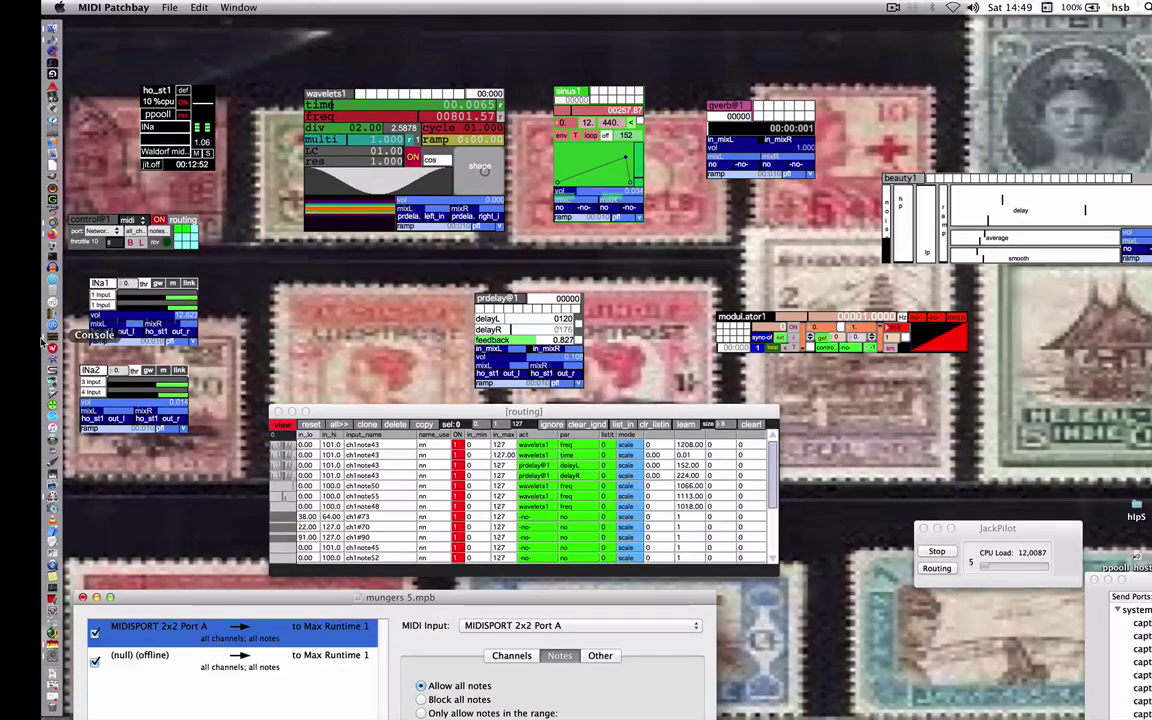
click(51, 468)
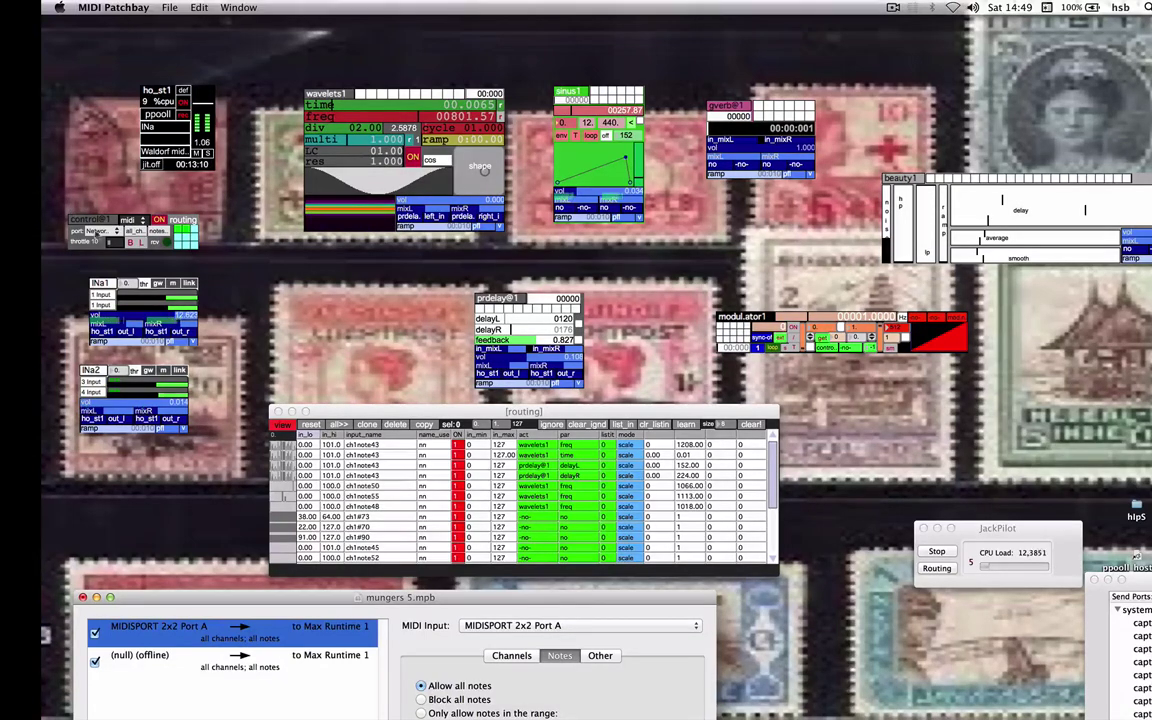
click(172, 254)
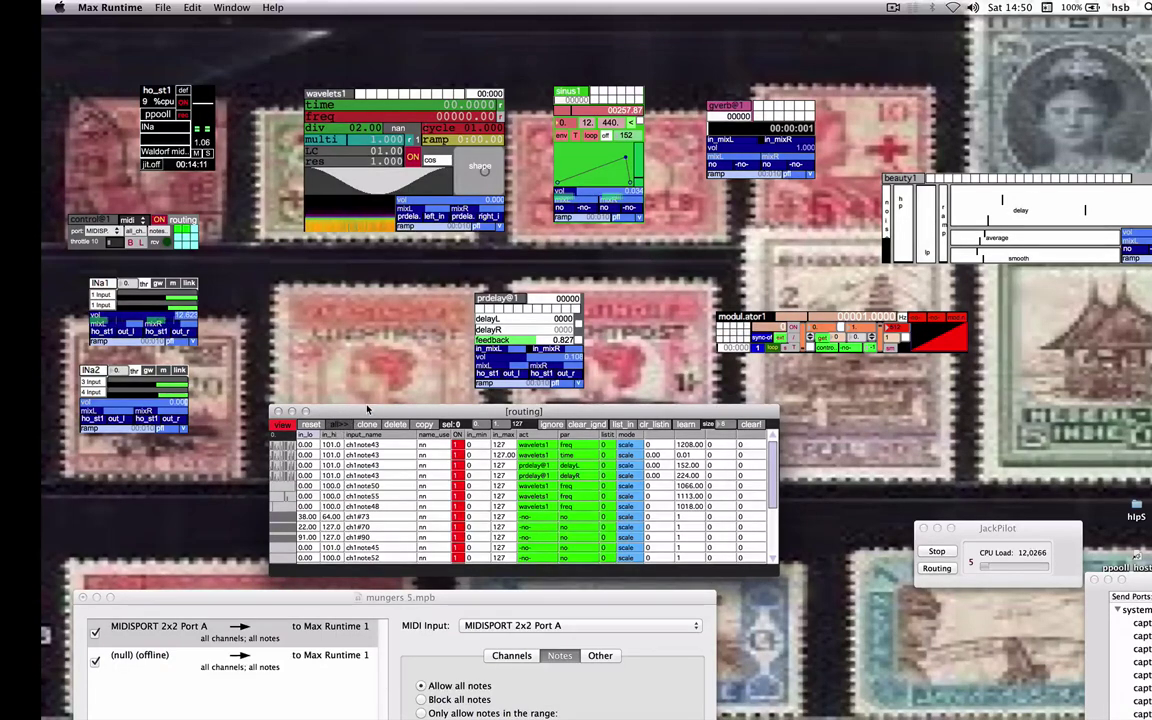
Move the routing window and turn its ignore option on and back off.
click(426, 412)
drag(426, 412, 432, 375)
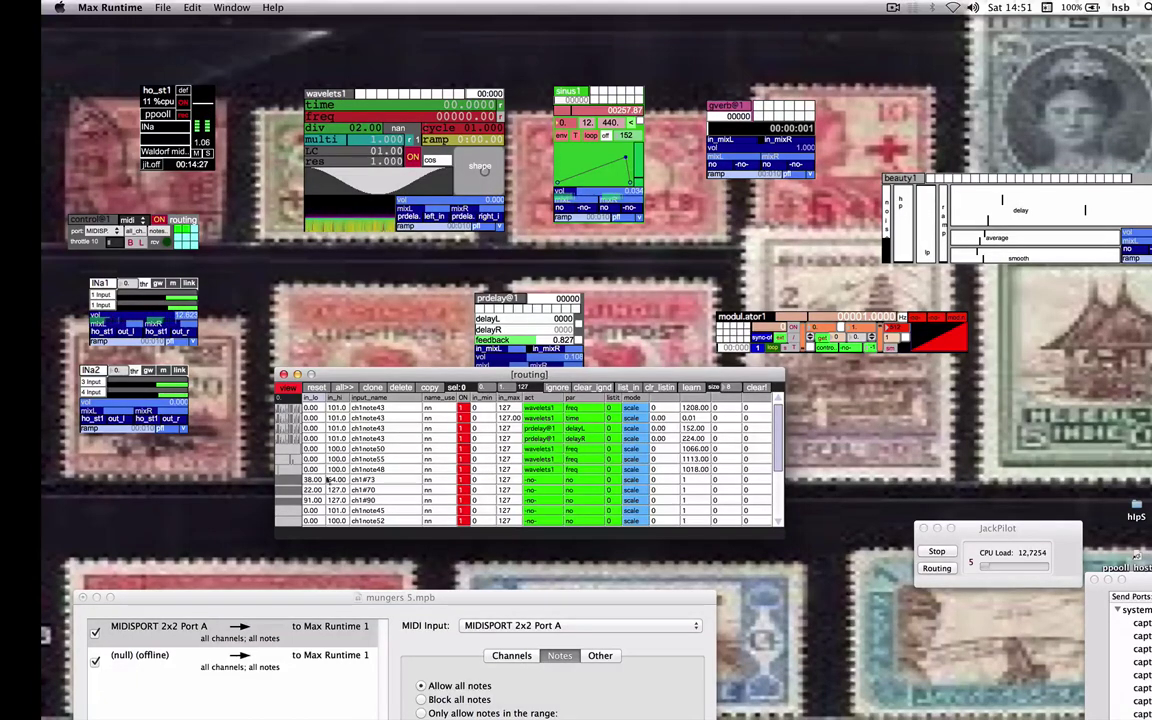
drag(421, 378, 412, 378)
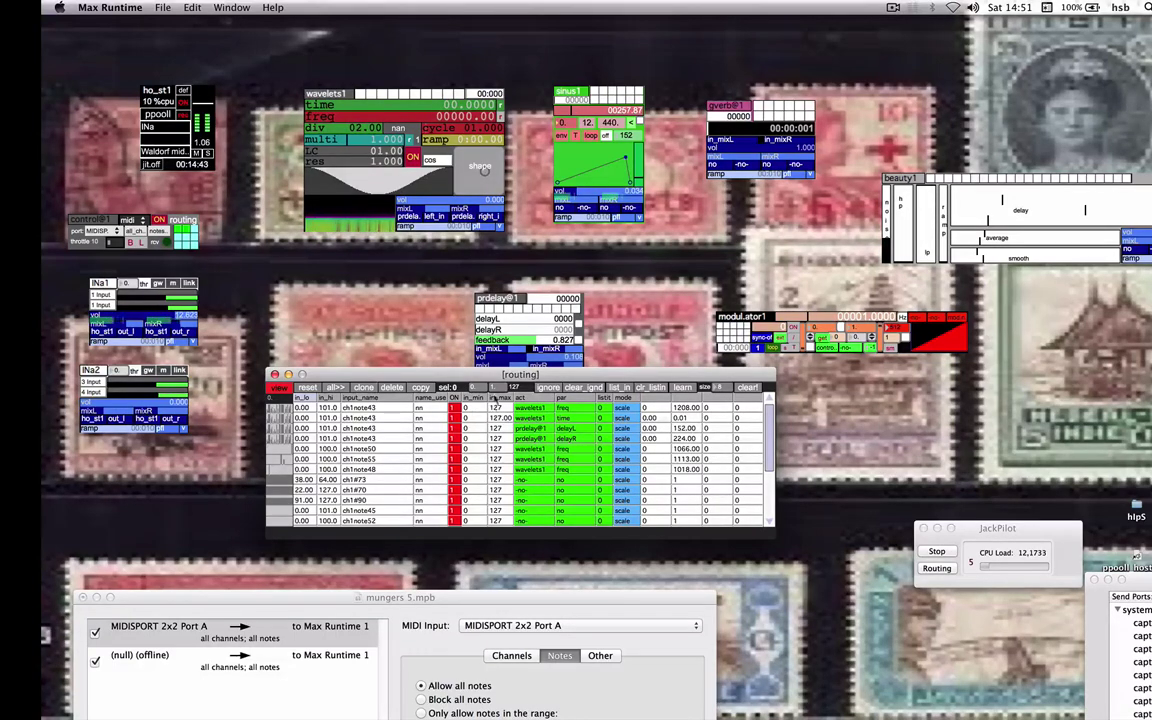
click(548, 387)
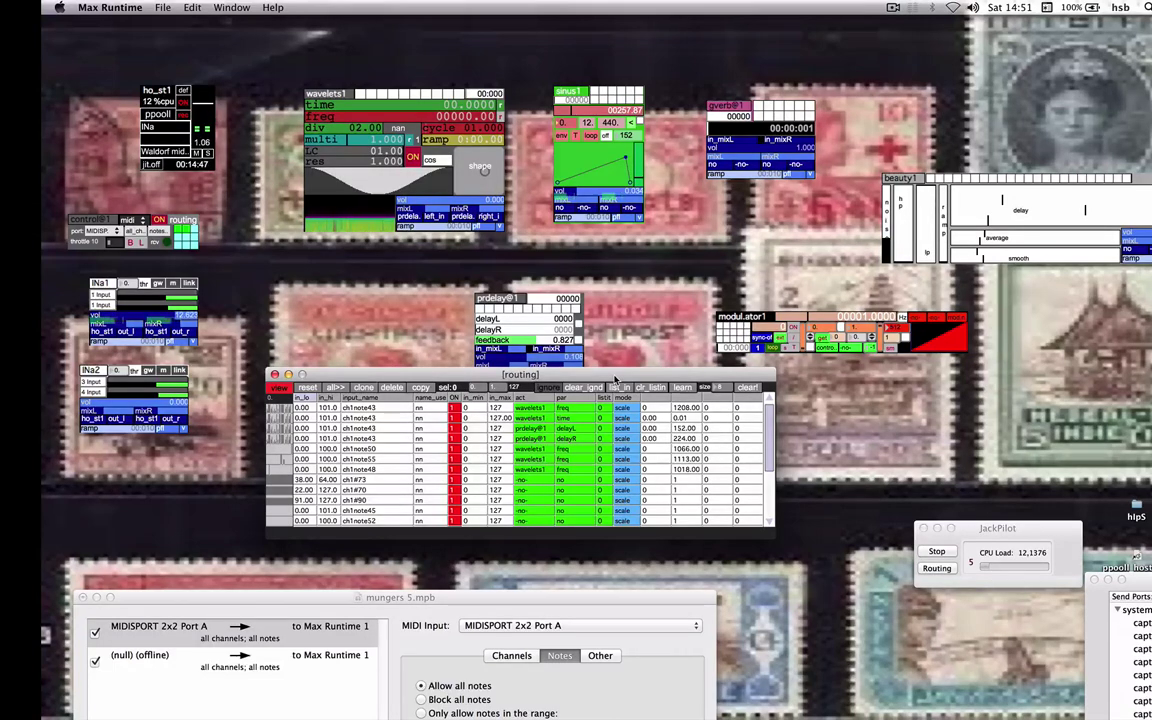
click(548, 387)
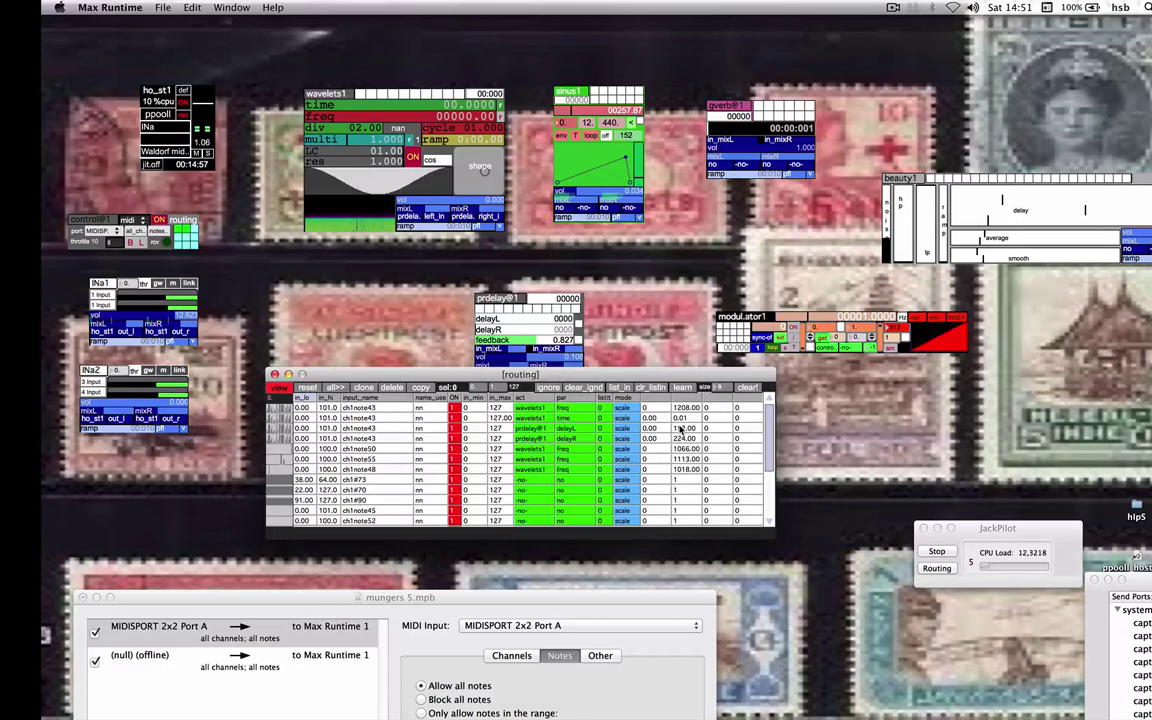
drag(660, 377, 617, 387)
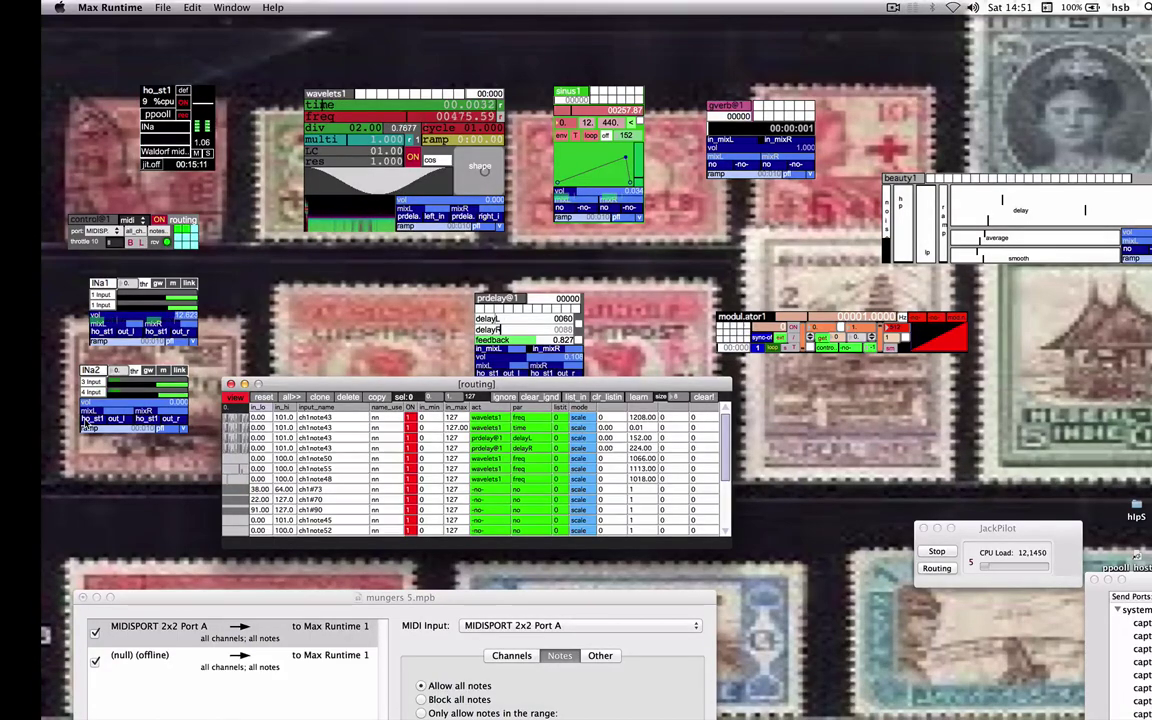
Raise the volume of the INa2 input to about 0.048.
drag(113, 409, 131, 404)
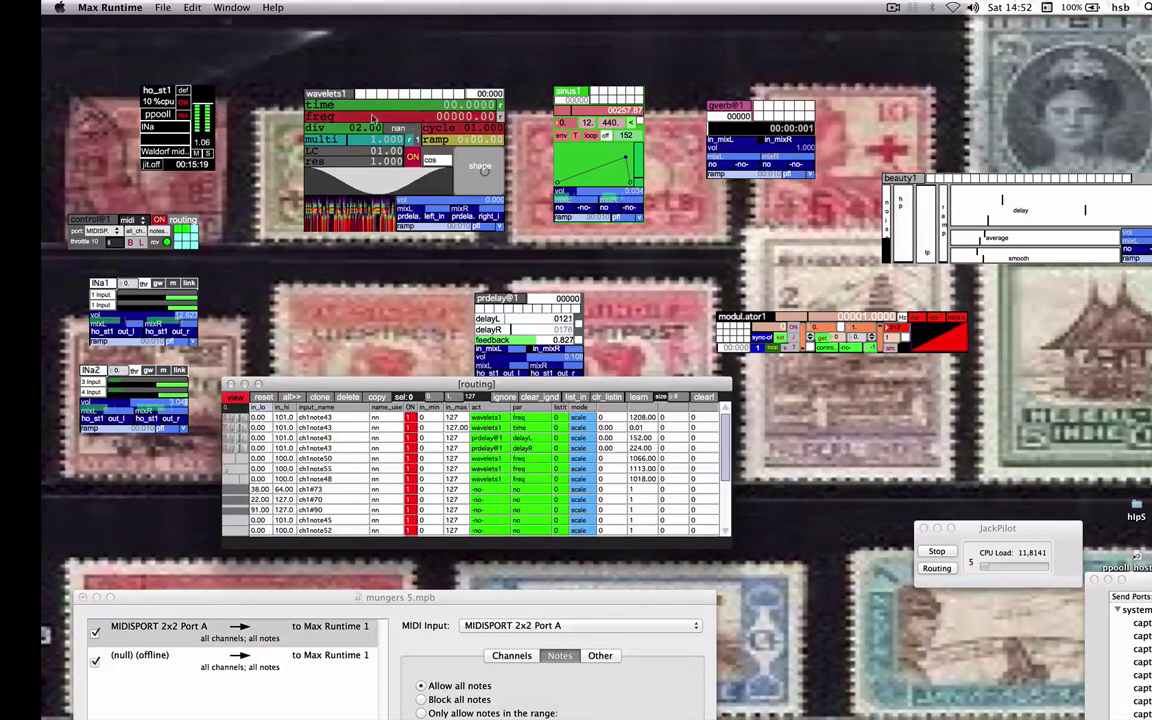
drag(356, 128, 356, 122)
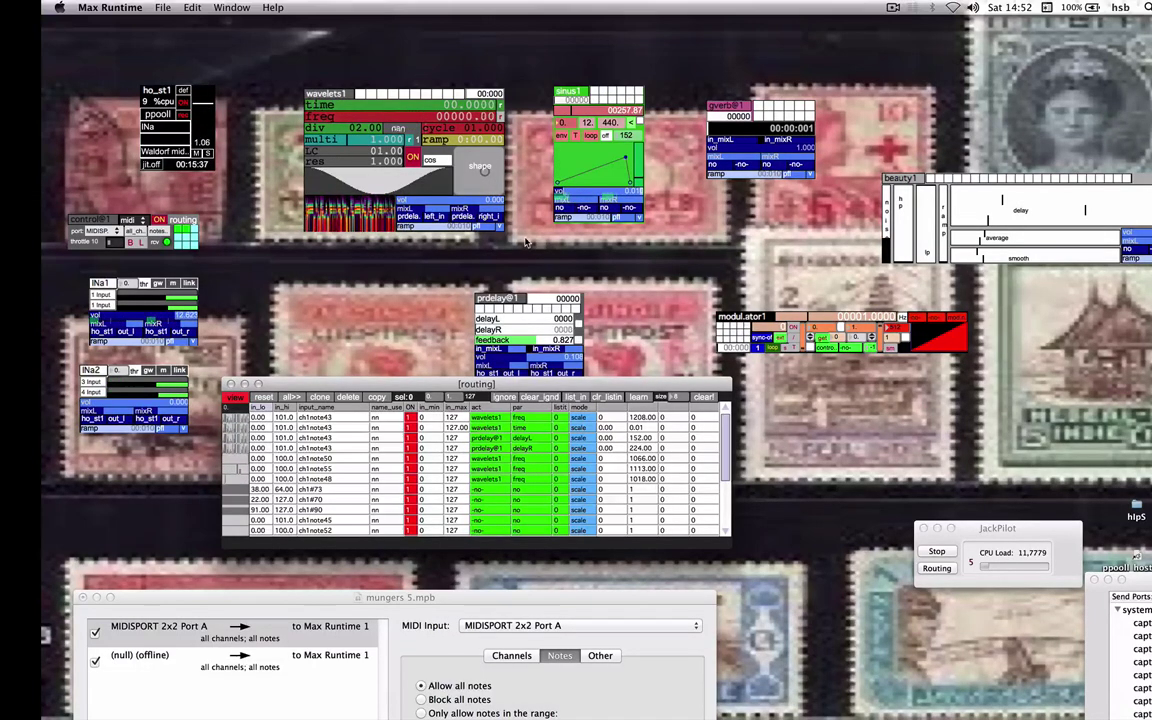
drag(480, 384, 467, 382)
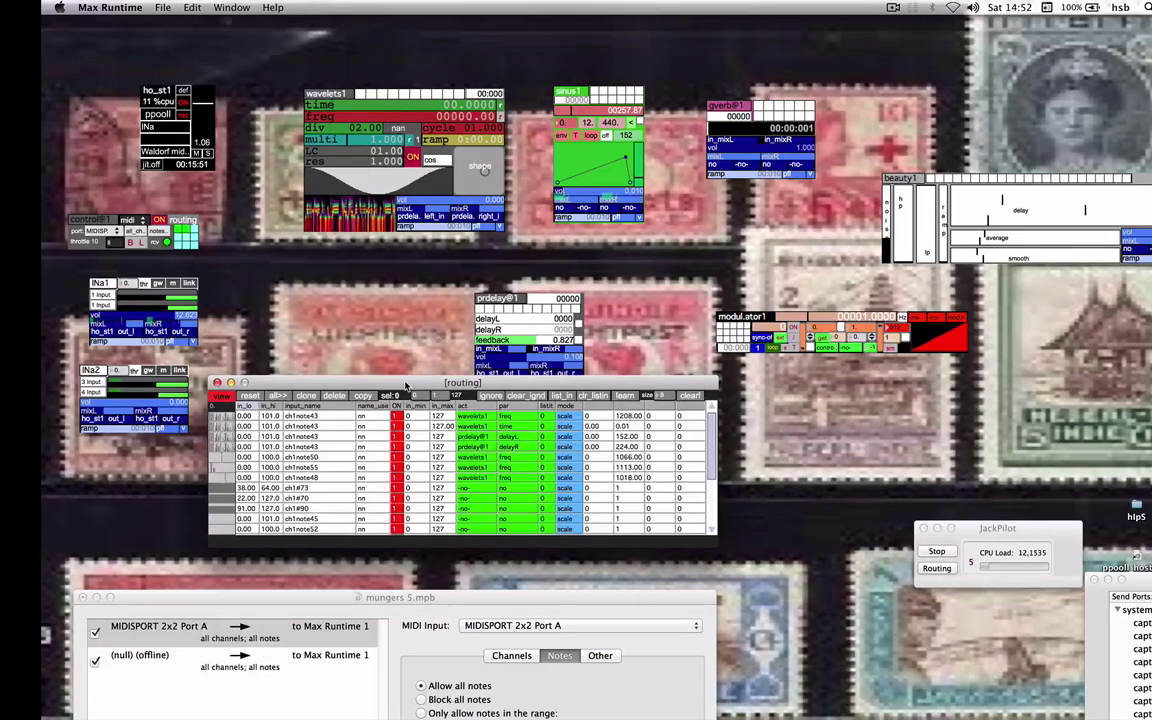
mouse_move(470, 383)
mouse_down()
mouse_move(460, 360)
mouse_move(460, 387)
mouse_up()
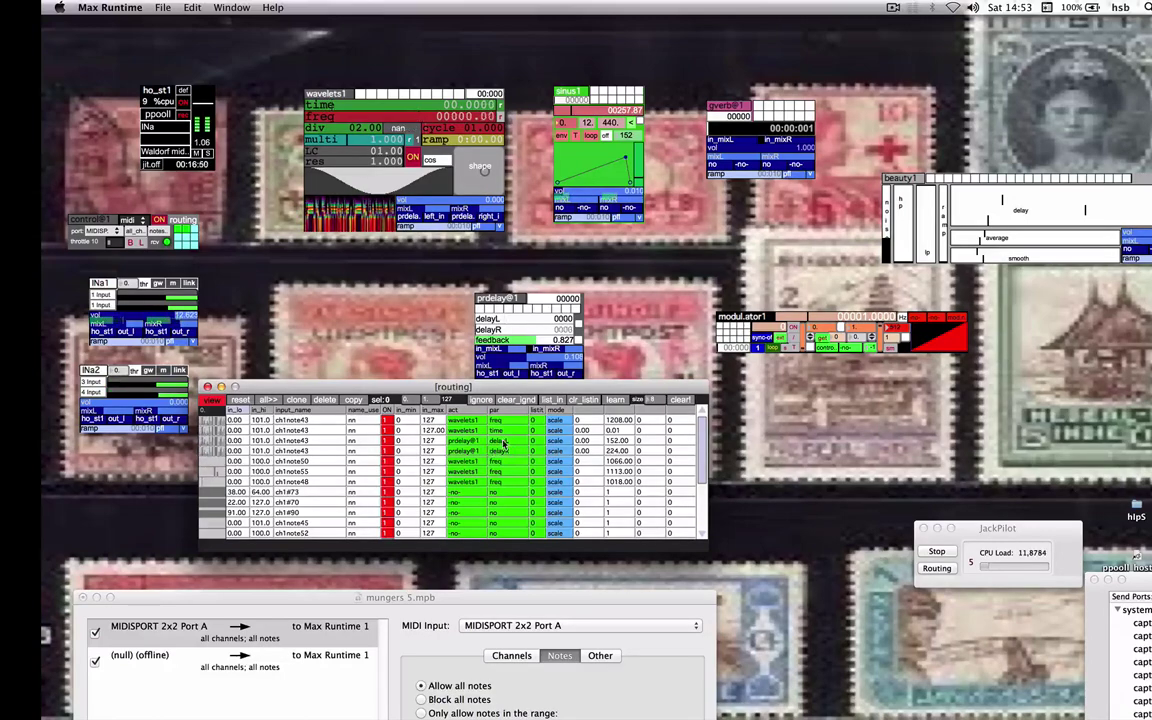
drag(450, 386, 456, 410)
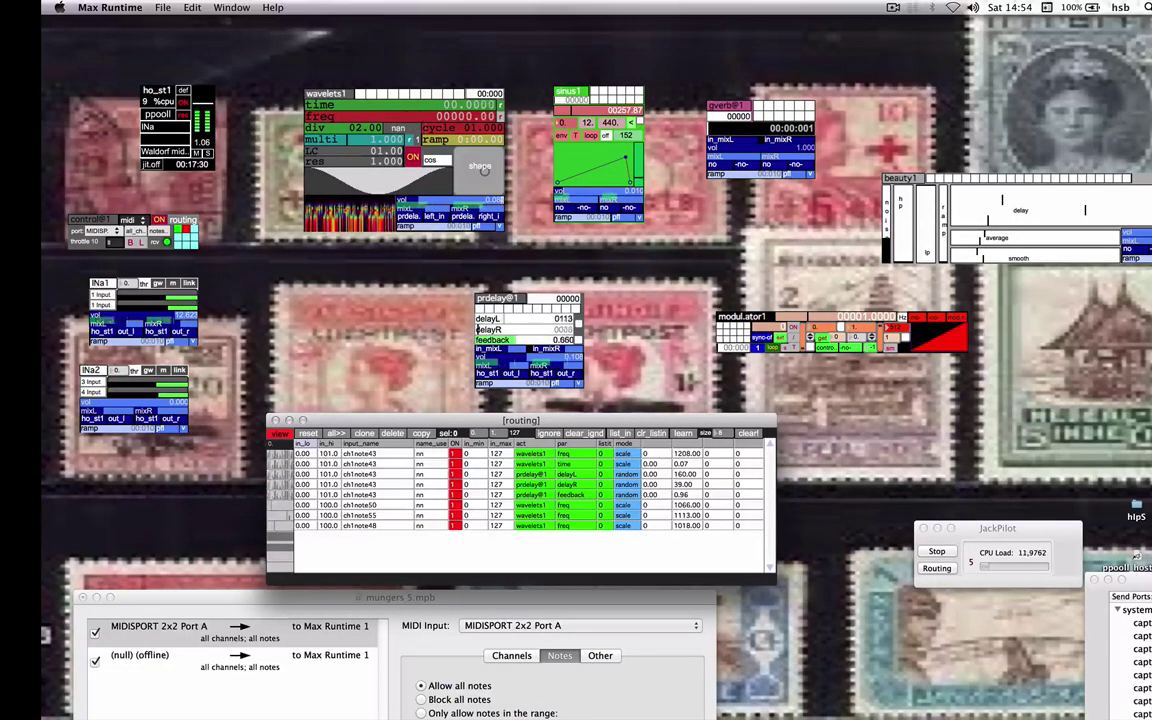
drag(446, 420, 440, 414)
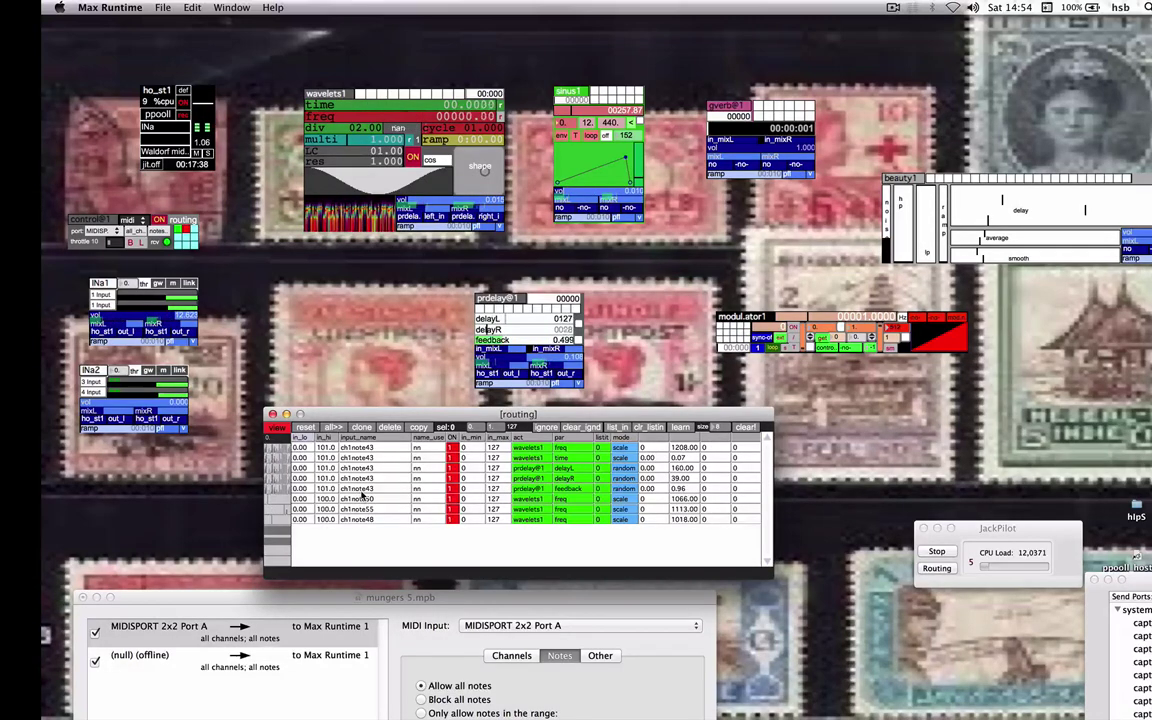
Clone the first ch1note43 mapping of the wavelets1 frequency in the routing table and assign the copy to sinus1.
click(340, 448)
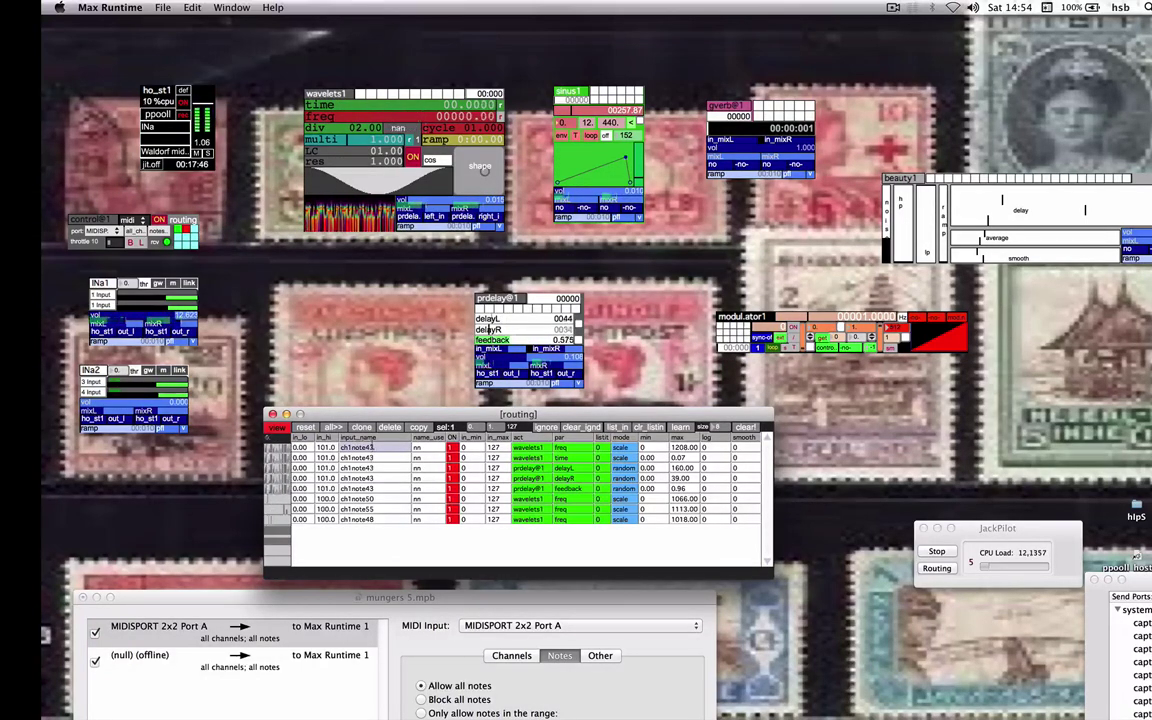
click(361, 427)
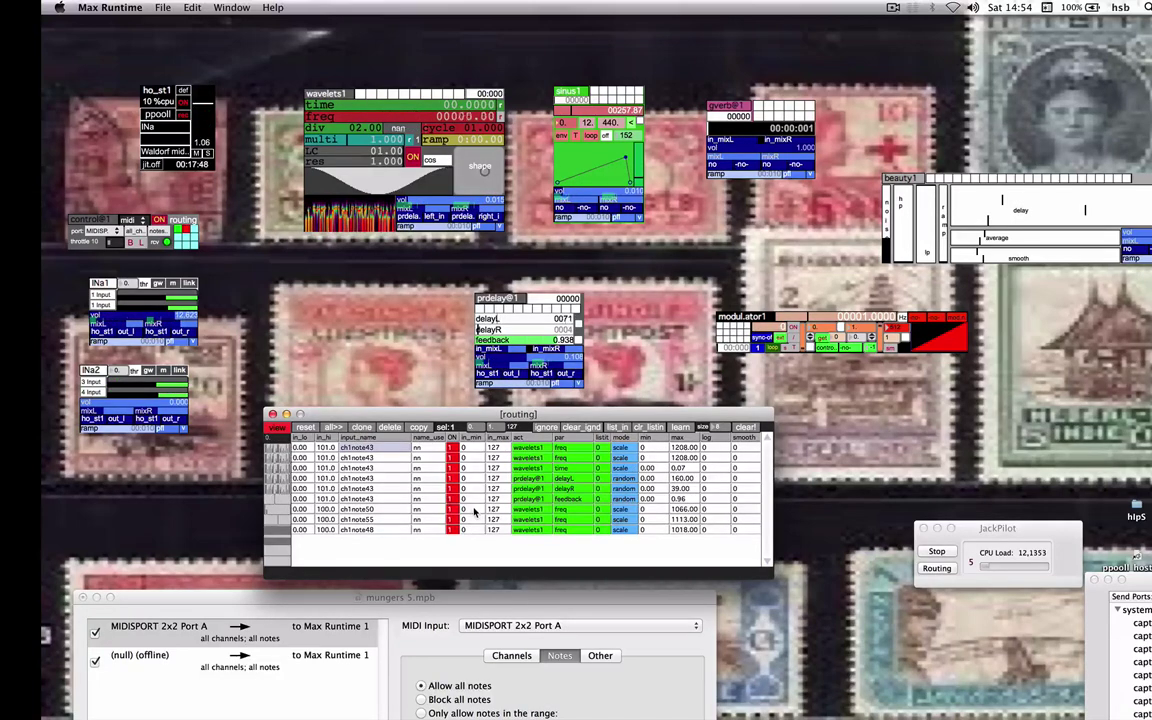
click(527, 459)
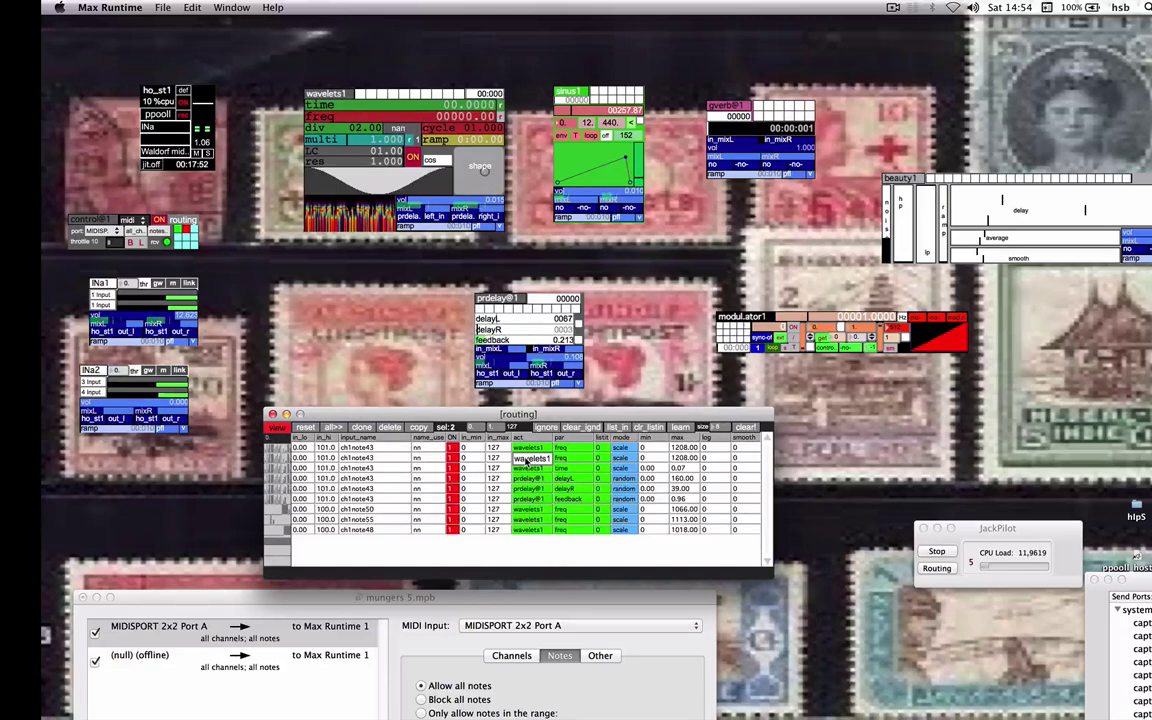
click(527, 459)
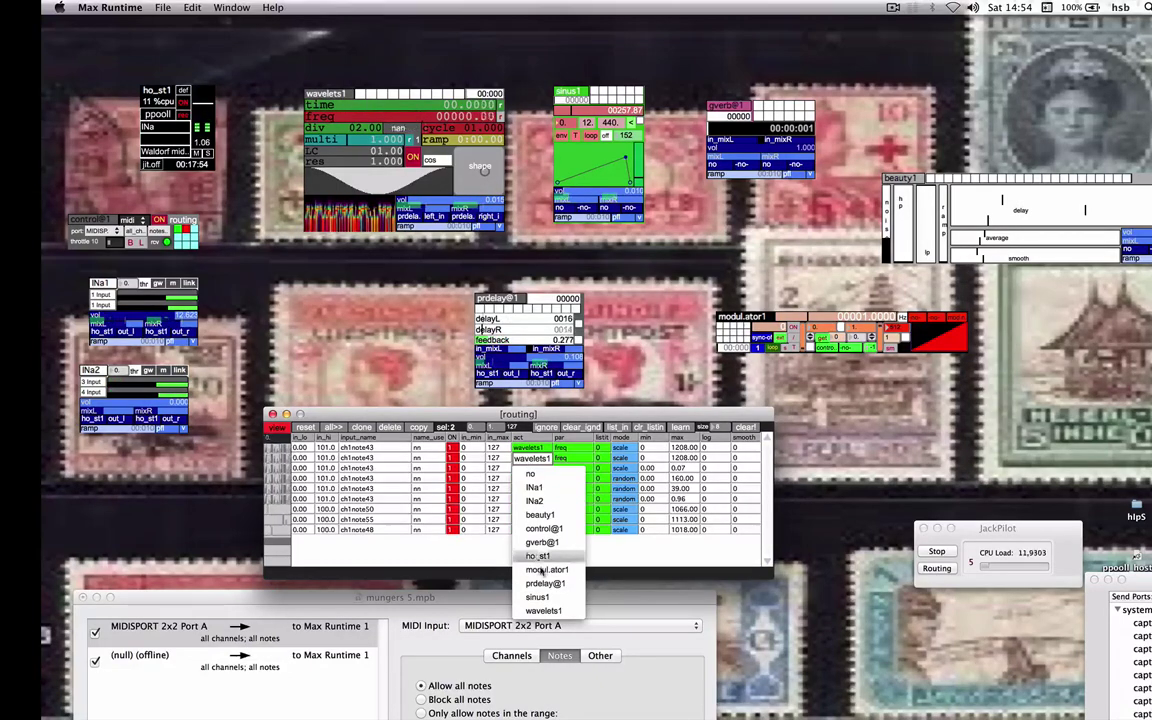
click(537, 596)
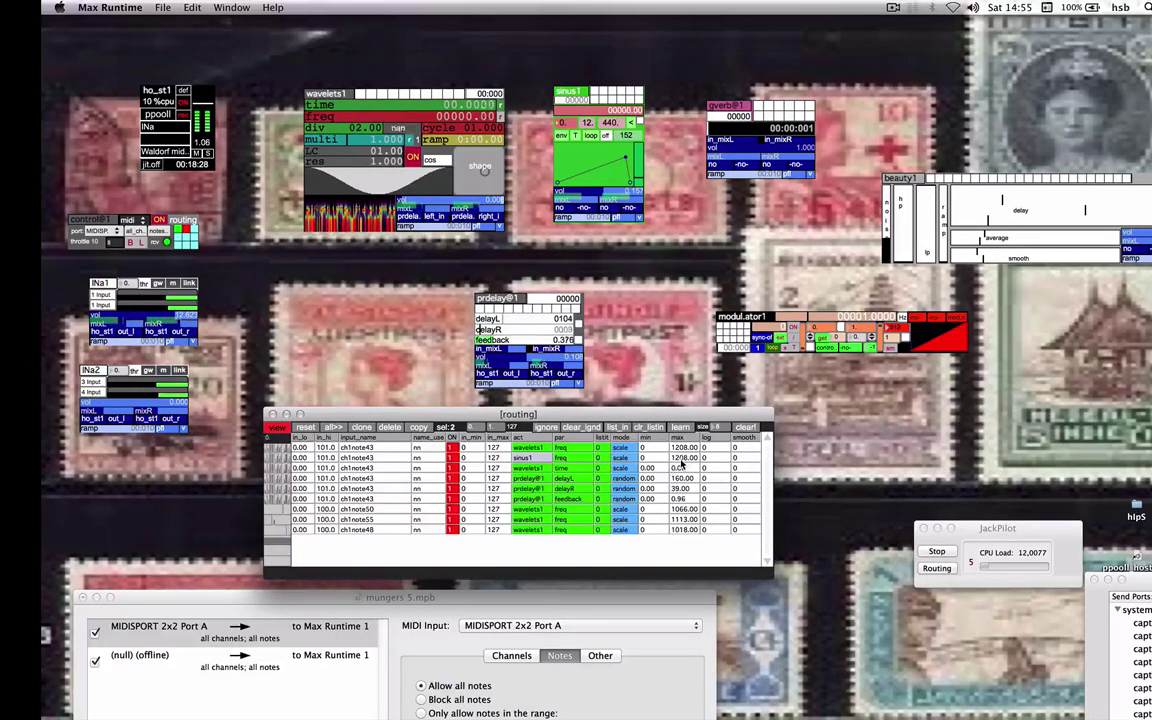
Set the minimum of the sinus1 freq mapping to 113.
click(650, 458)
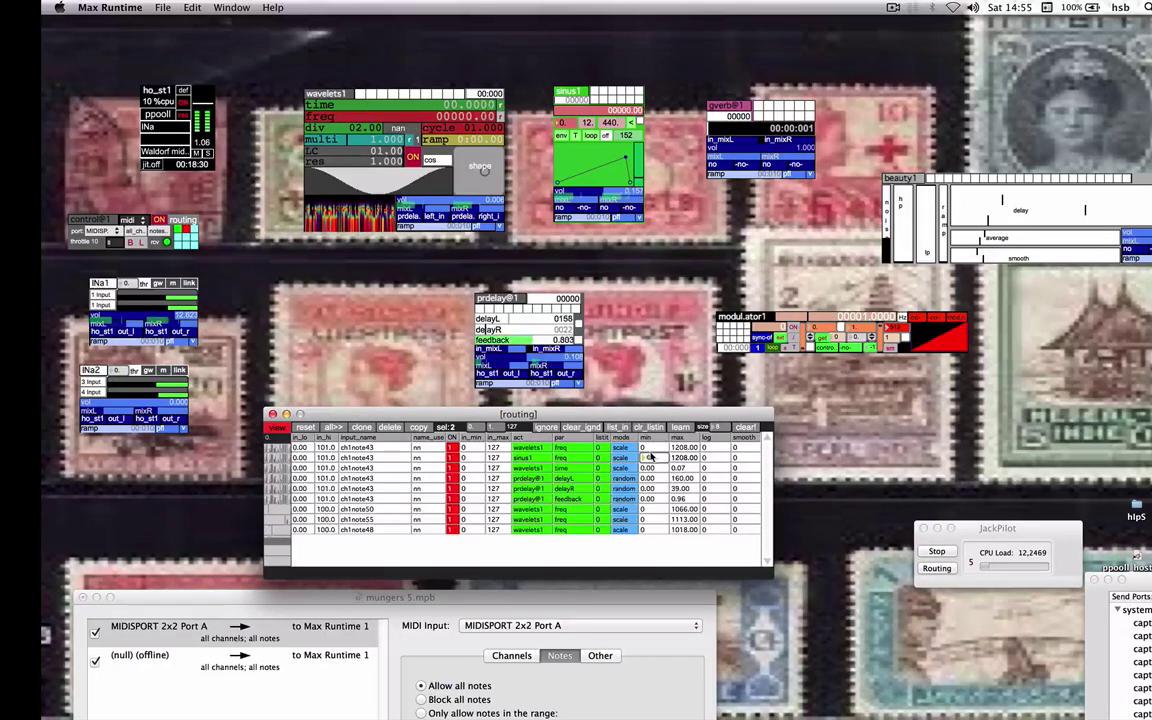
click(648, 459)
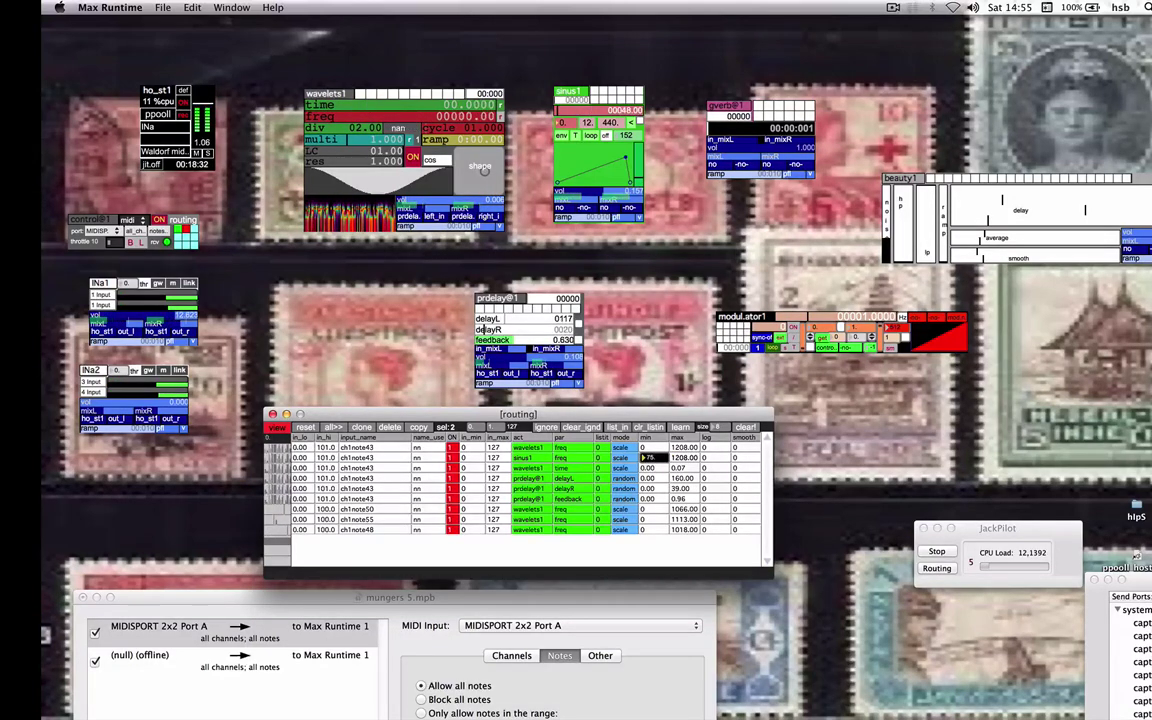
text(1.113)
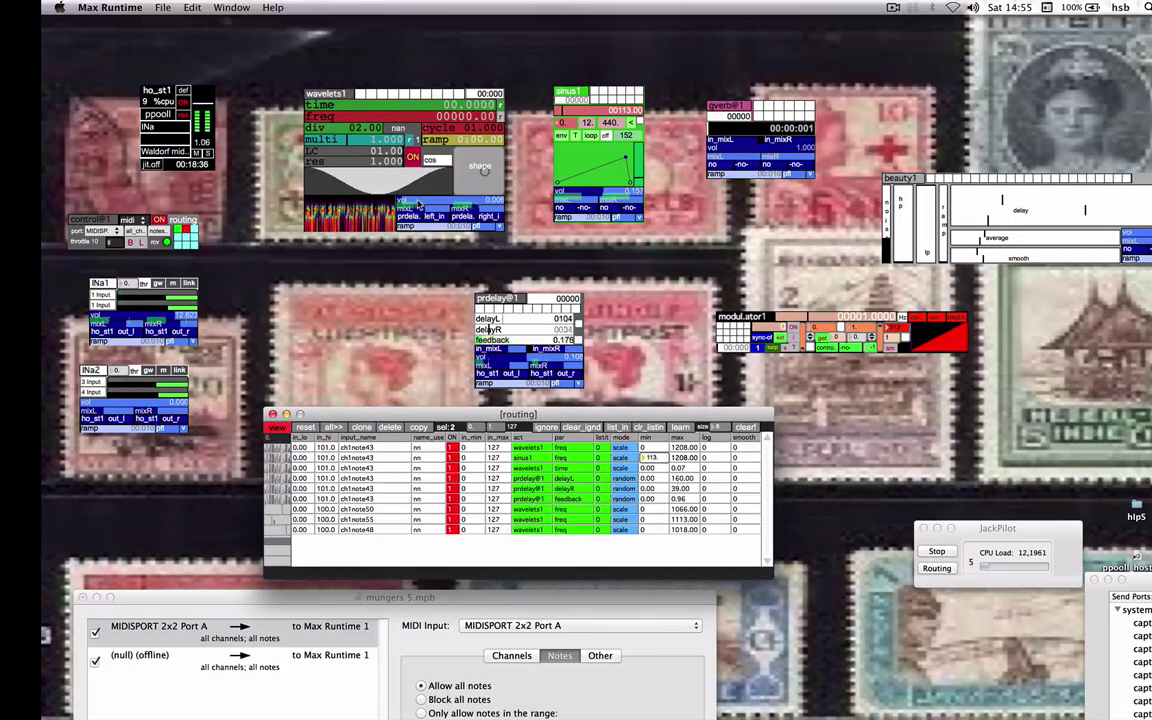
Set the sinus1 freq mapping's minimum to 100 and its maximum to 1500.
key(Return)
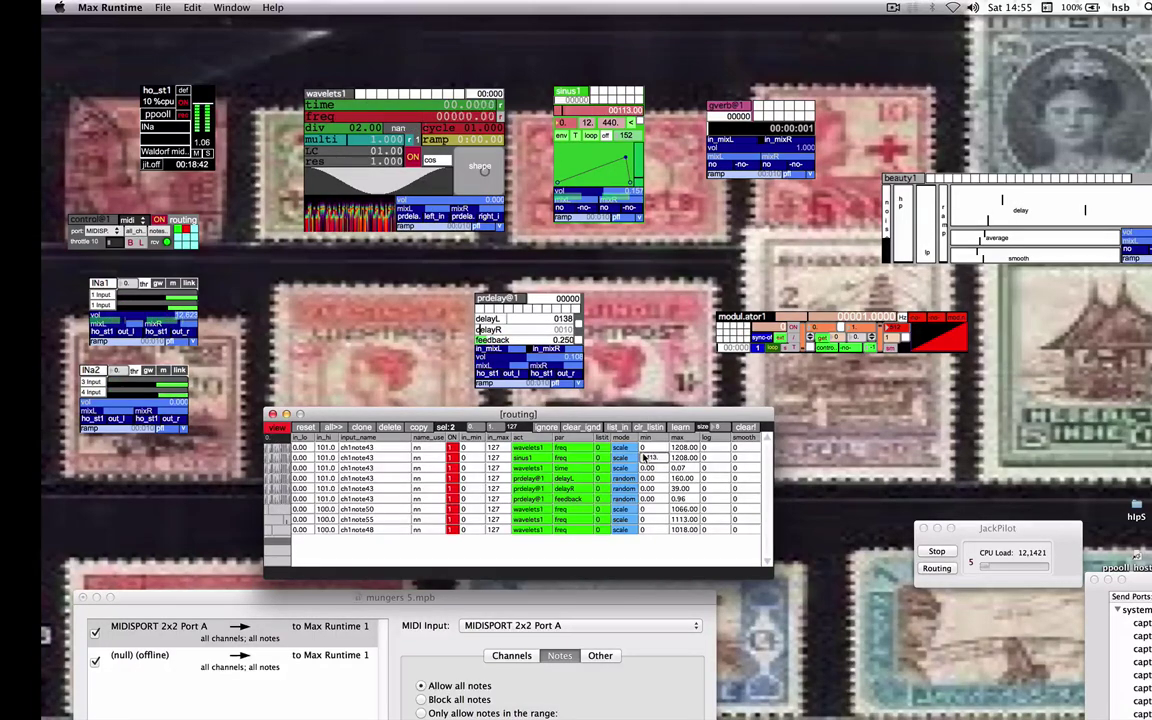
text(00)
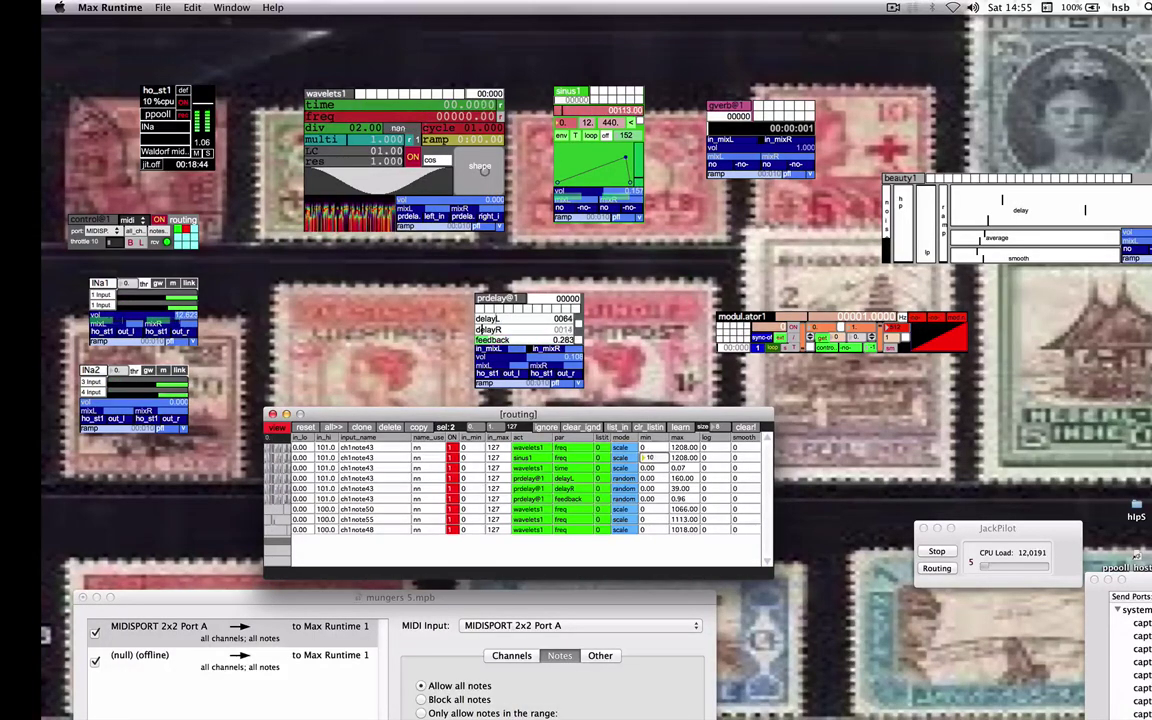
click(682, 458)
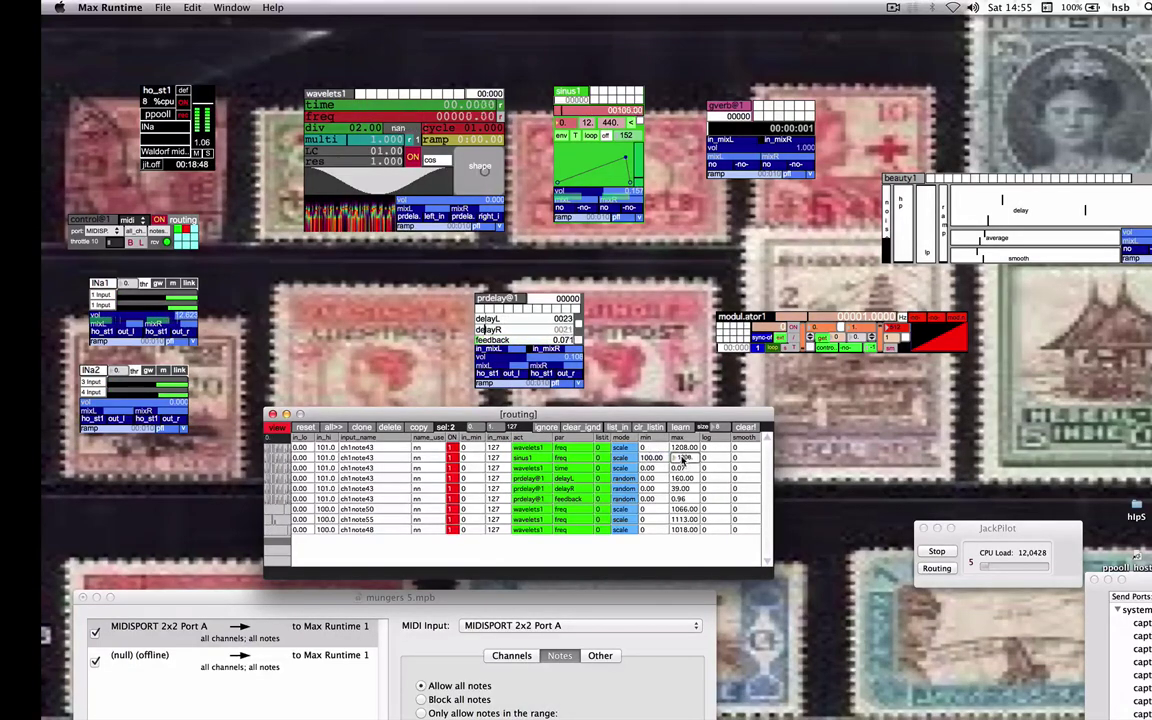
text(1500)
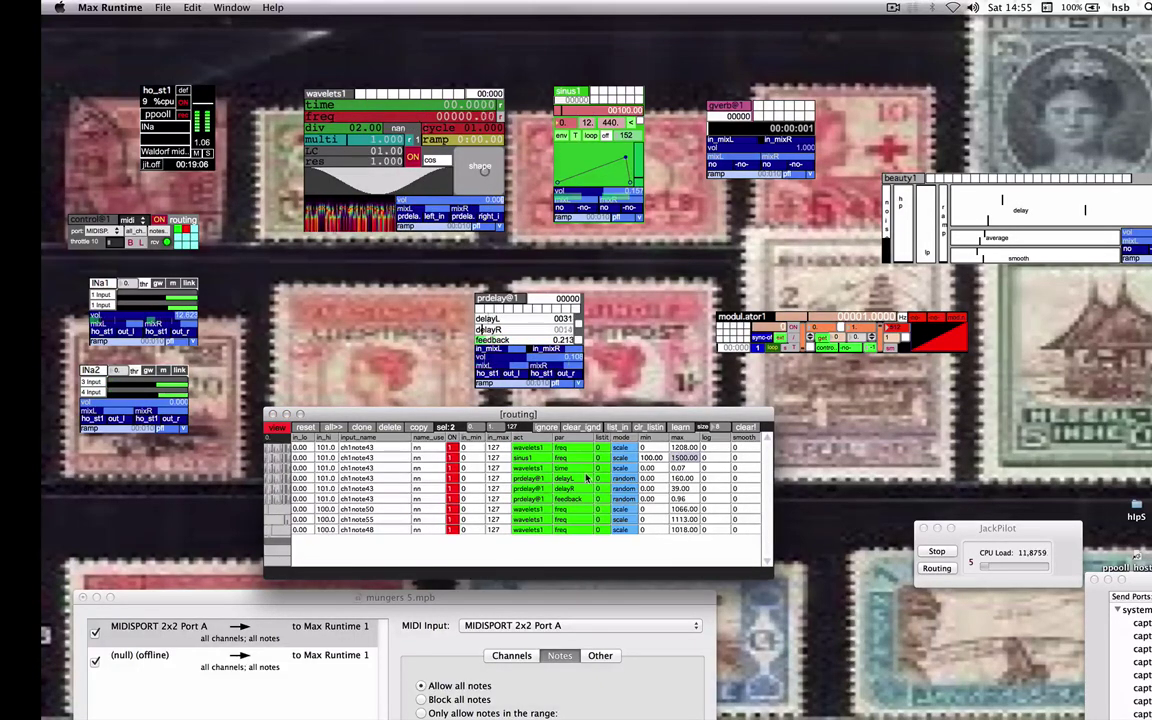
Set the sinus1 freq mapping's minimum to 0 and its maximum to 250.
click(679, 460)
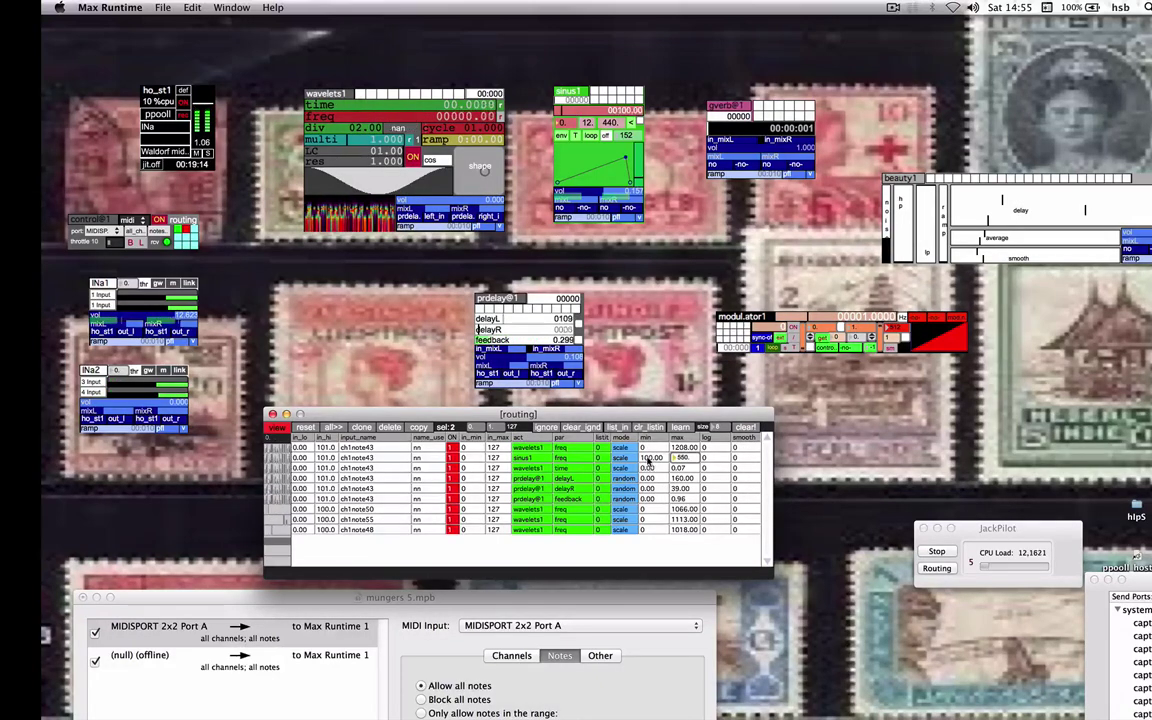
click(641, 457)
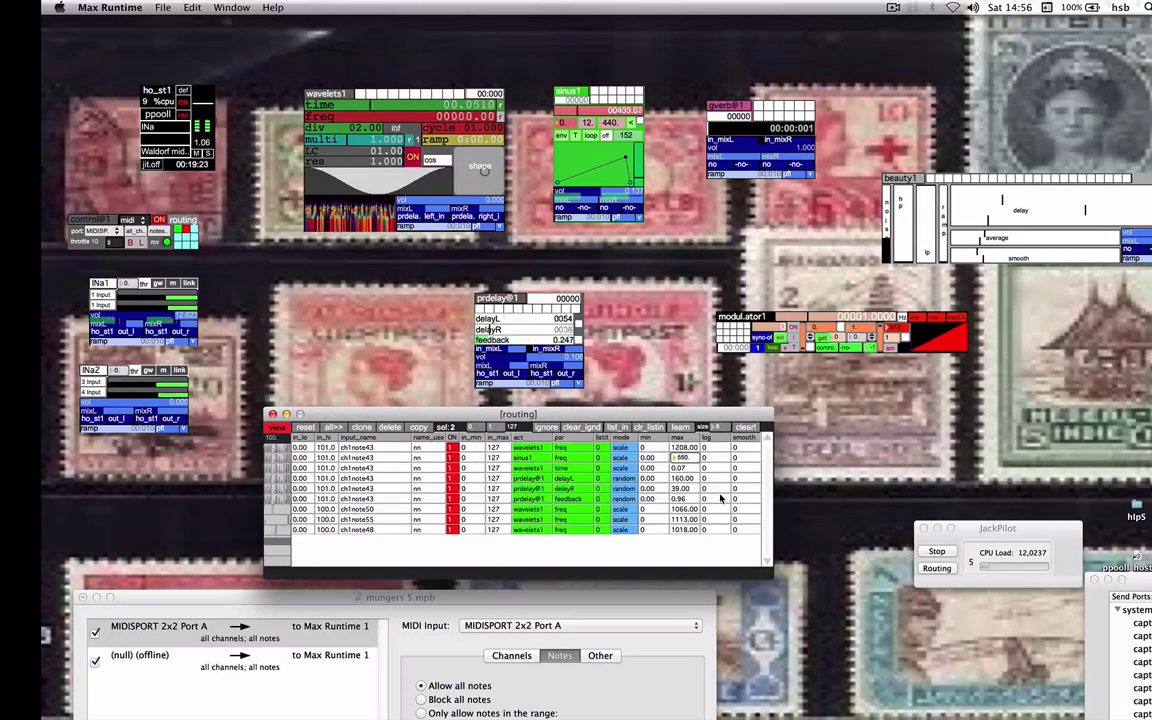
key(BackSpace)
key(BackSpace)
key(BackSpace)
key(BackSpace)
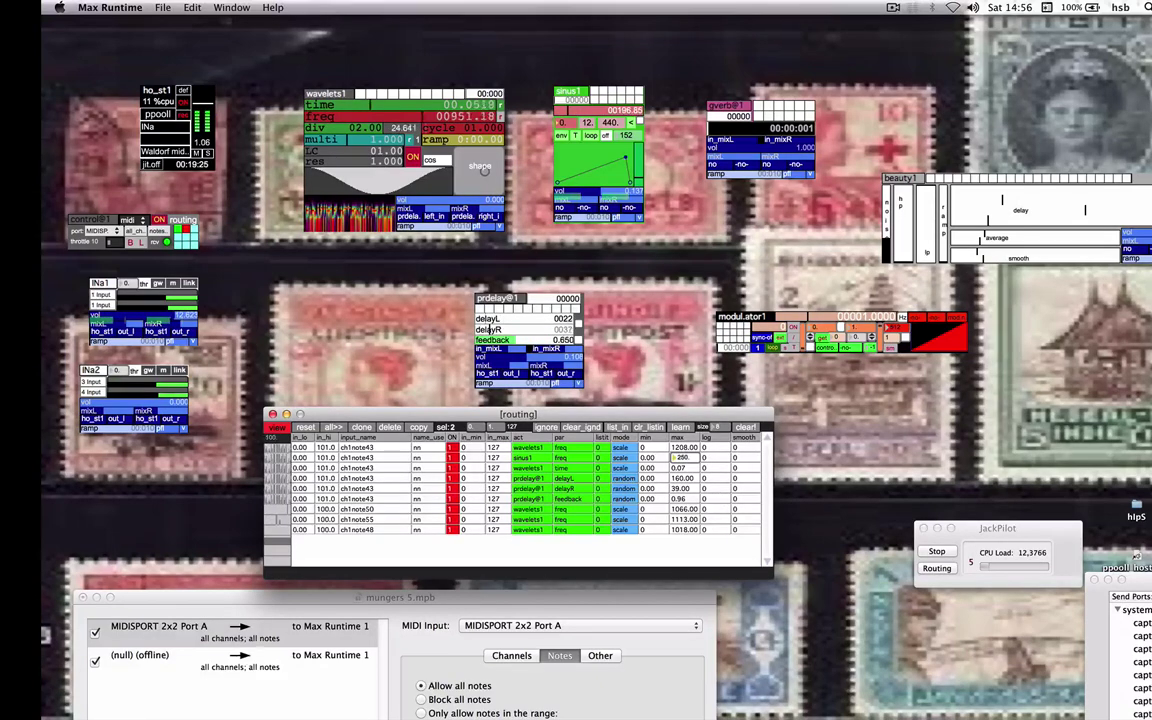
key(Return)
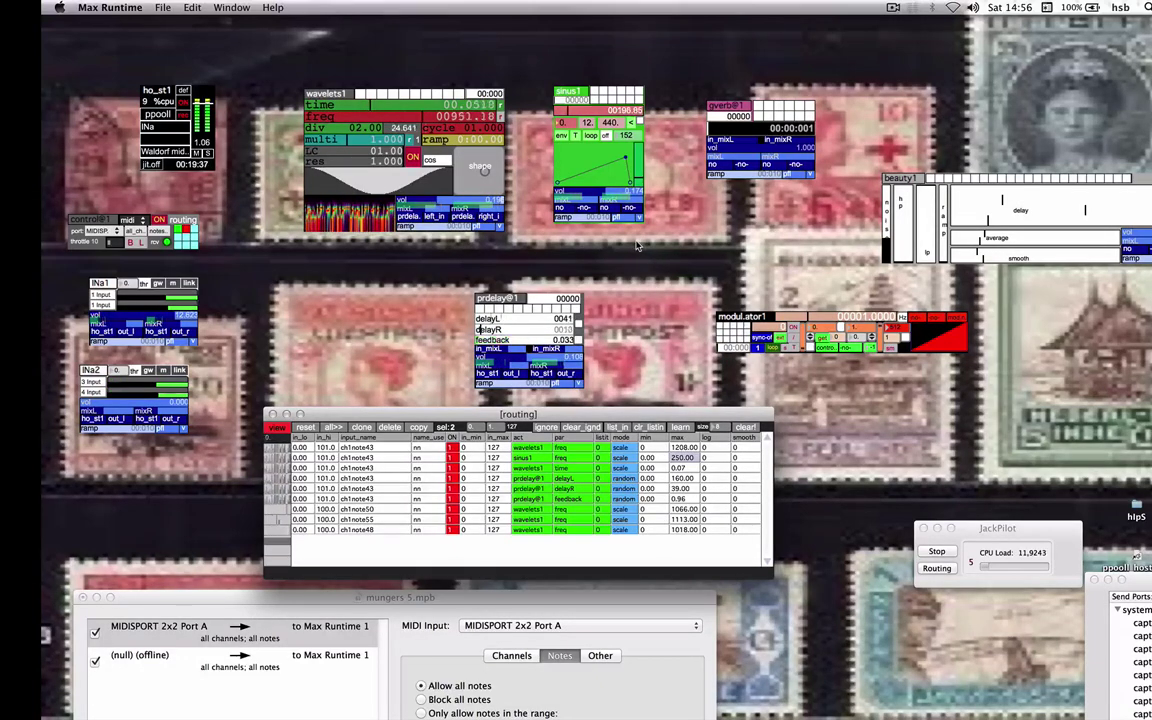
Route the sinus1 output to prdelay@1.
click(558, 213)
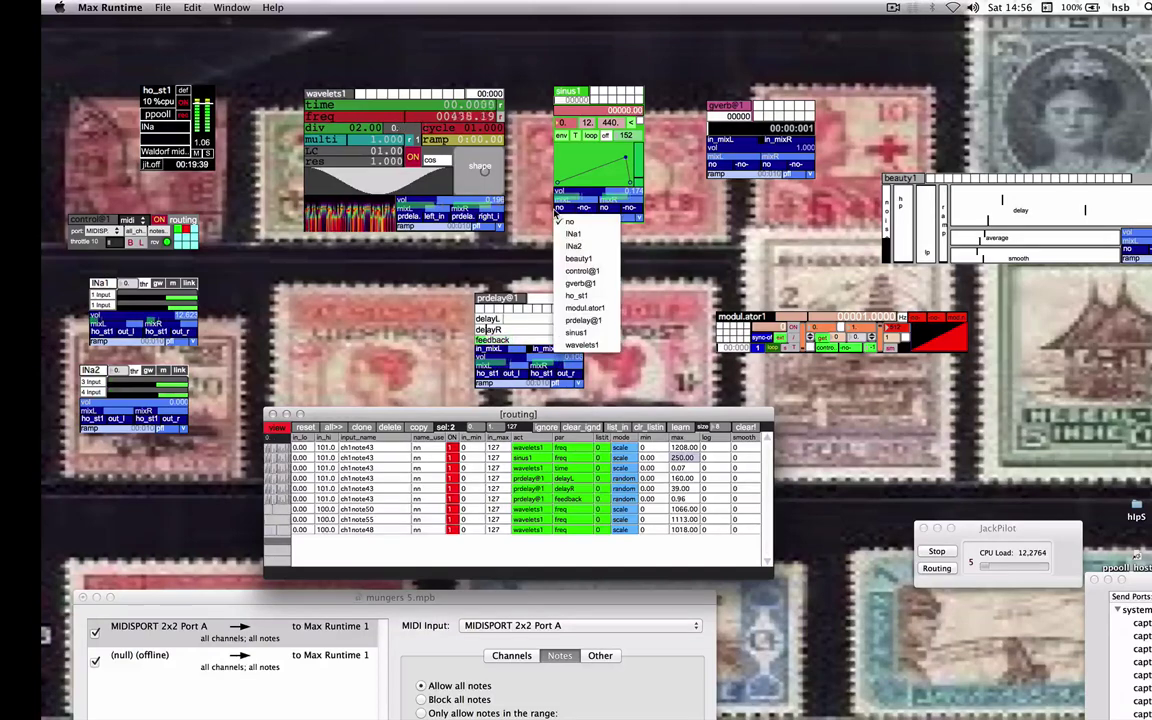
click(585, 320)
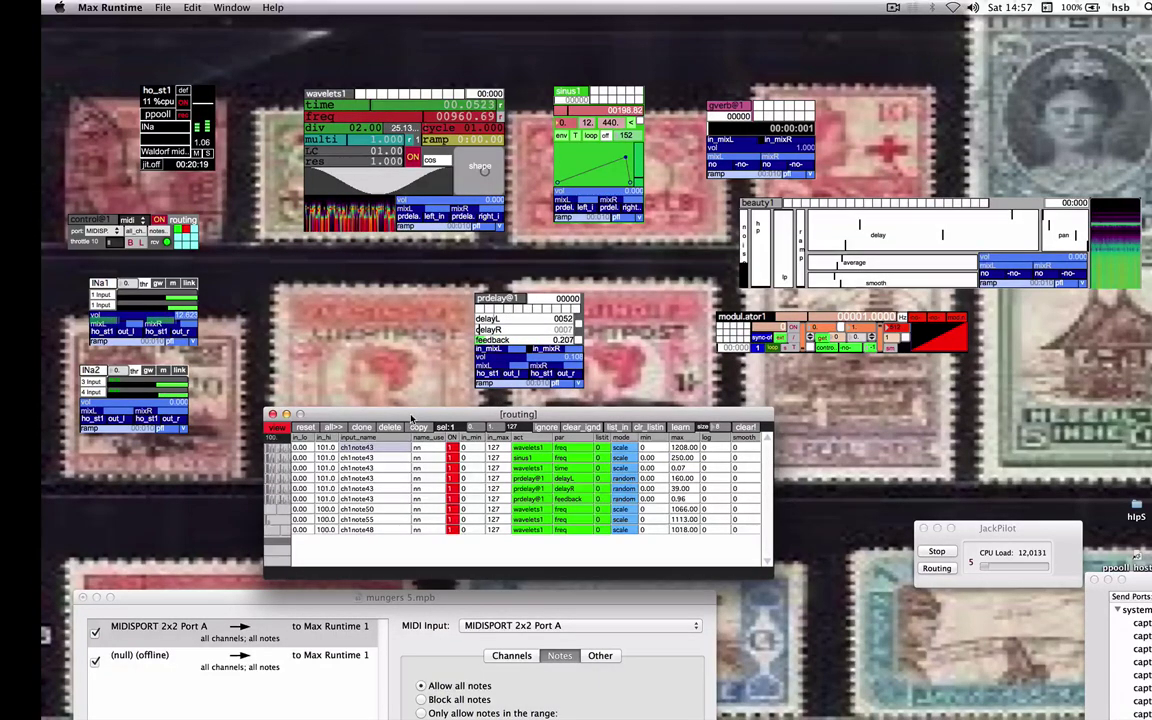
Clone the first ch1note43 mapping in the routing table and assign the copy to the delays parameter of beauty1.
click(361, 427)
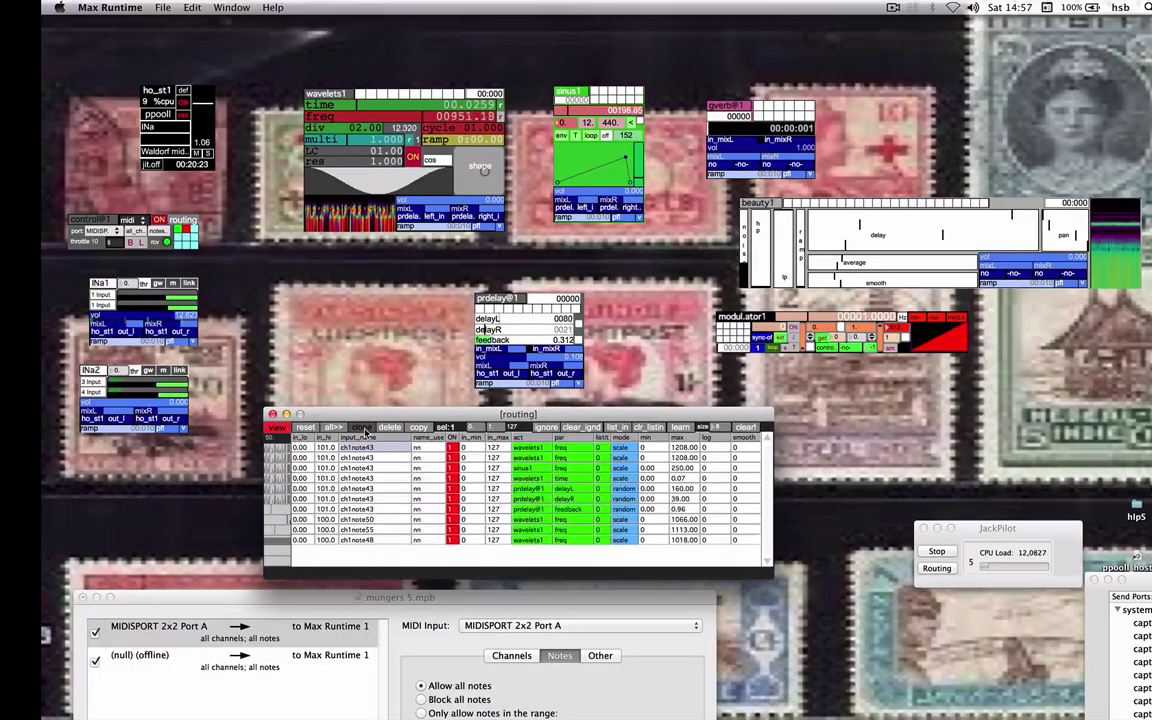
click(528, 457)
click(540, 514)
click(560, 457)
click(555, 206)
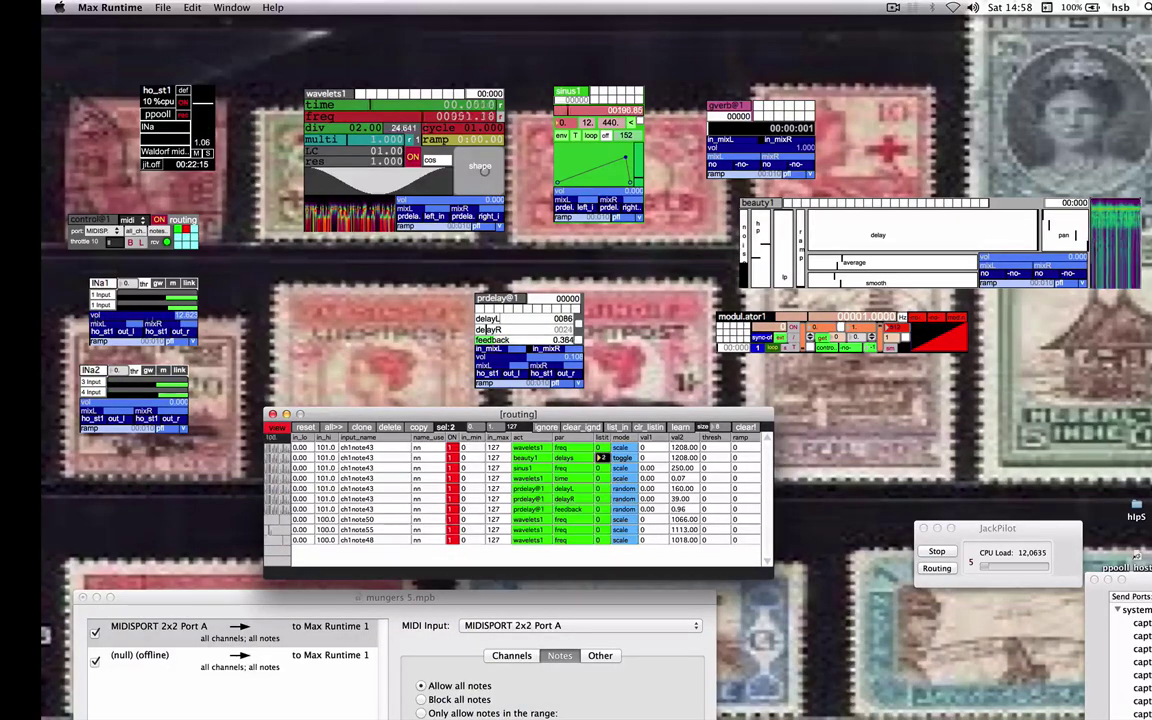
Set the beauty1 delays mapping's listit to 1, its minimum to 0.07 and its maximum to 0.80.
click(600, 458)
drag(850, 236, 990, 236)
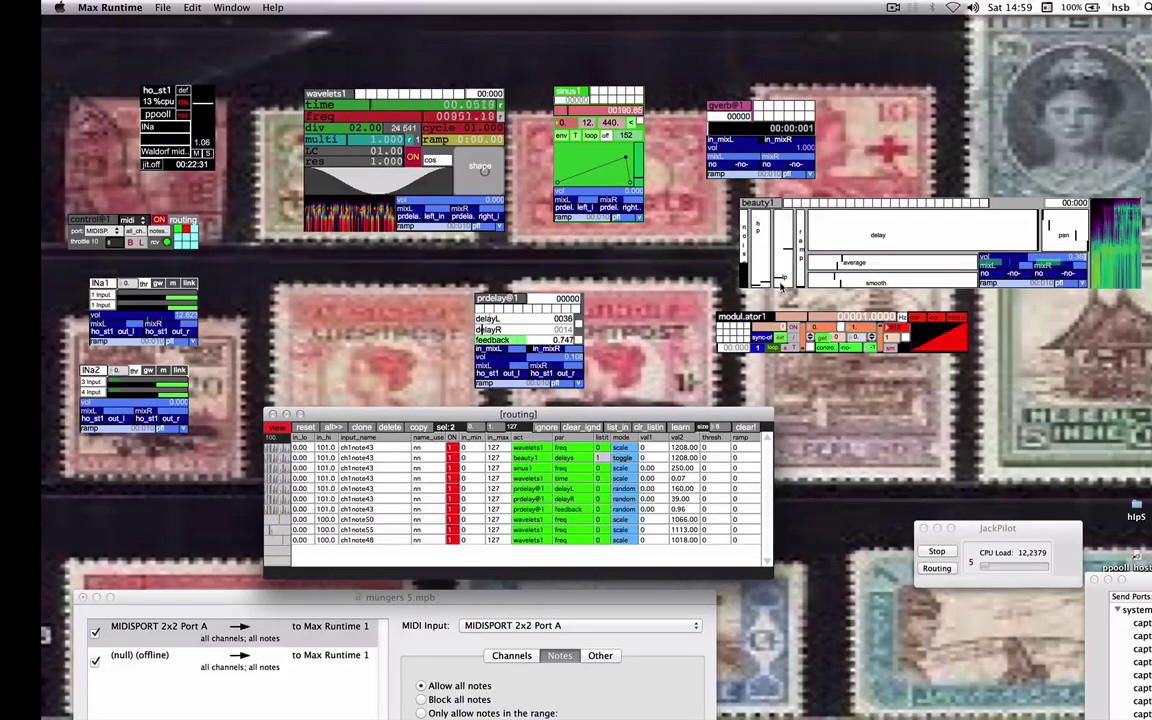
click(645, 457)
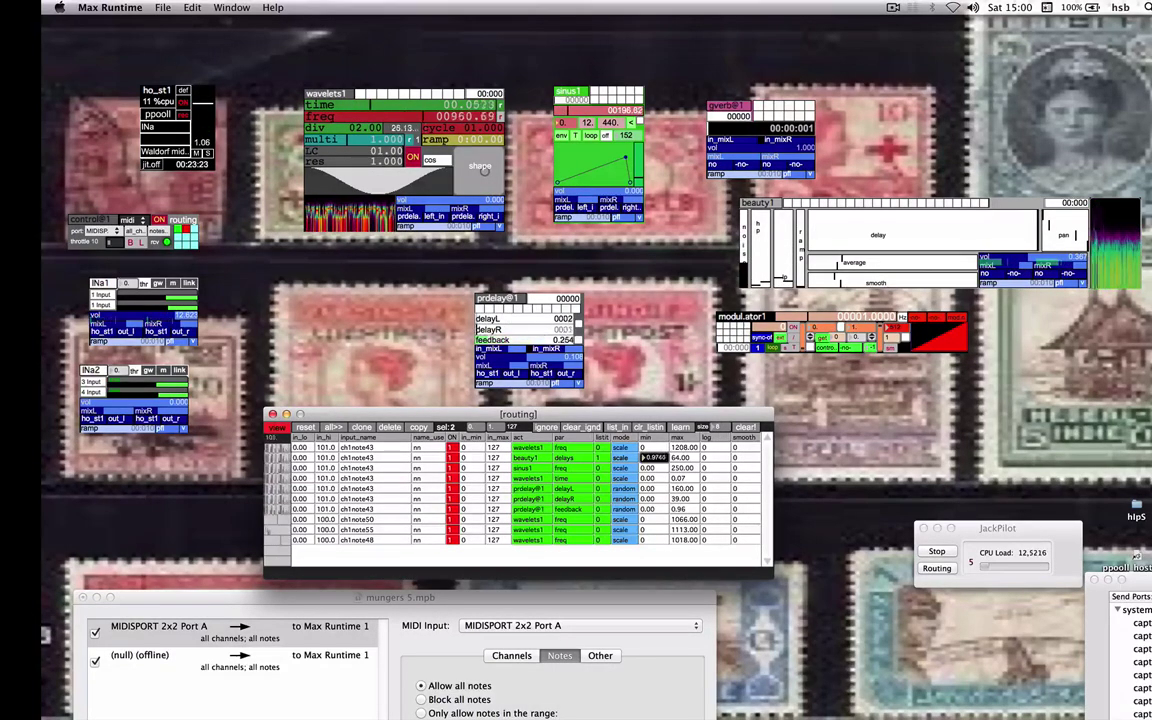
drag(645, 457, 669, 475)
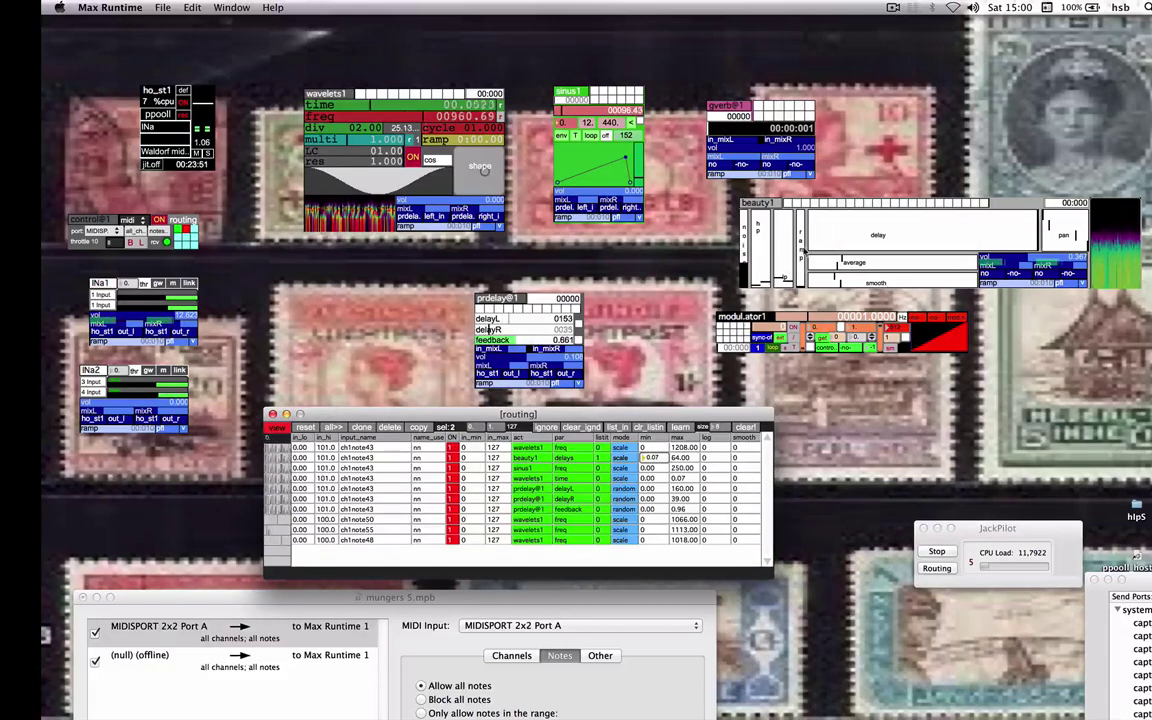
click(678, 459)
drag(678, 459, 685, 458)
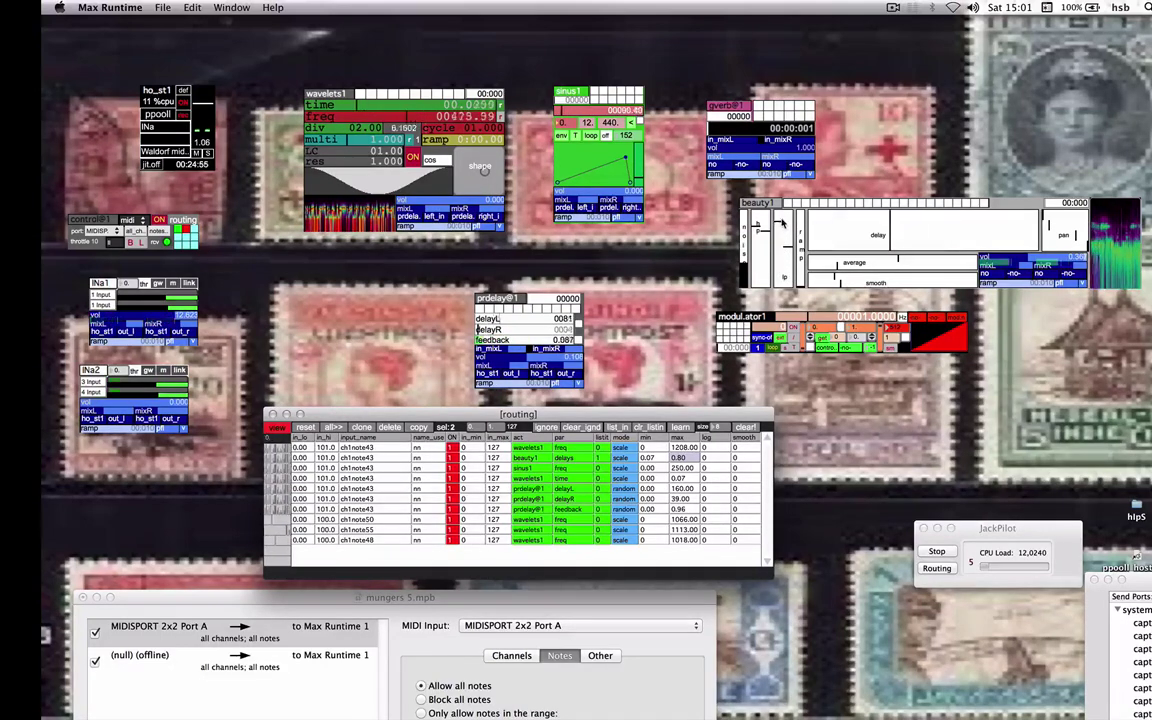
Route the beauty1 output to ho_st1 and adjust its average slider.
click(986, 273)
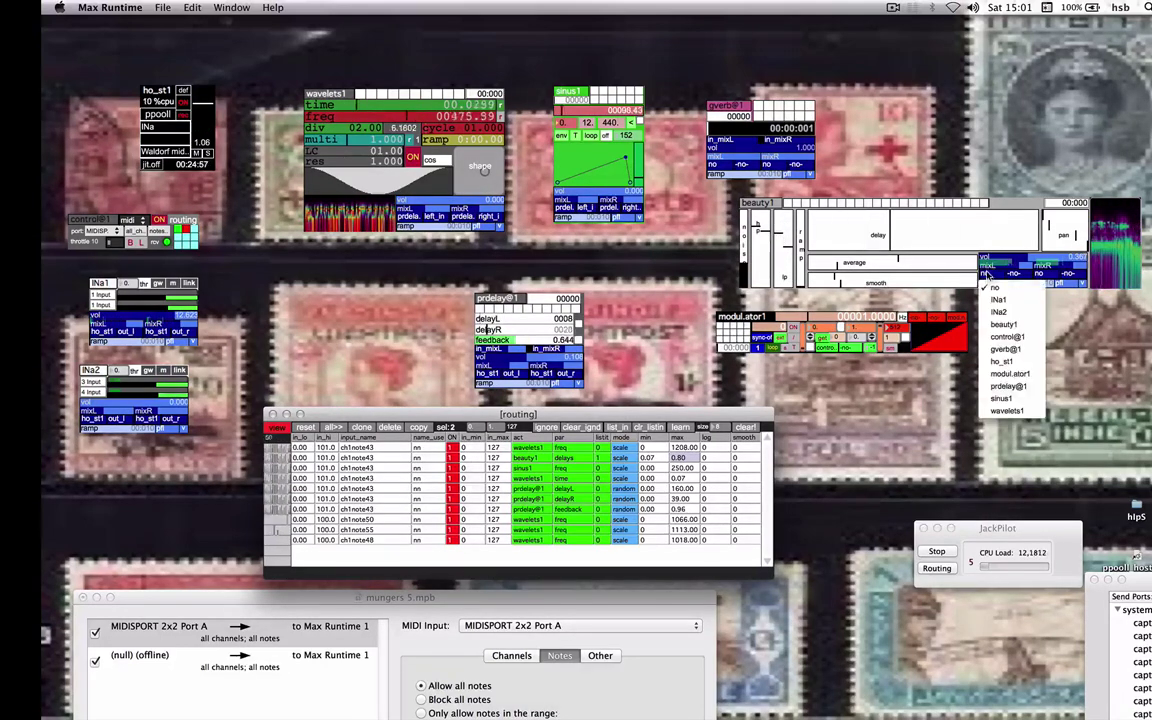
click(1002, 361)
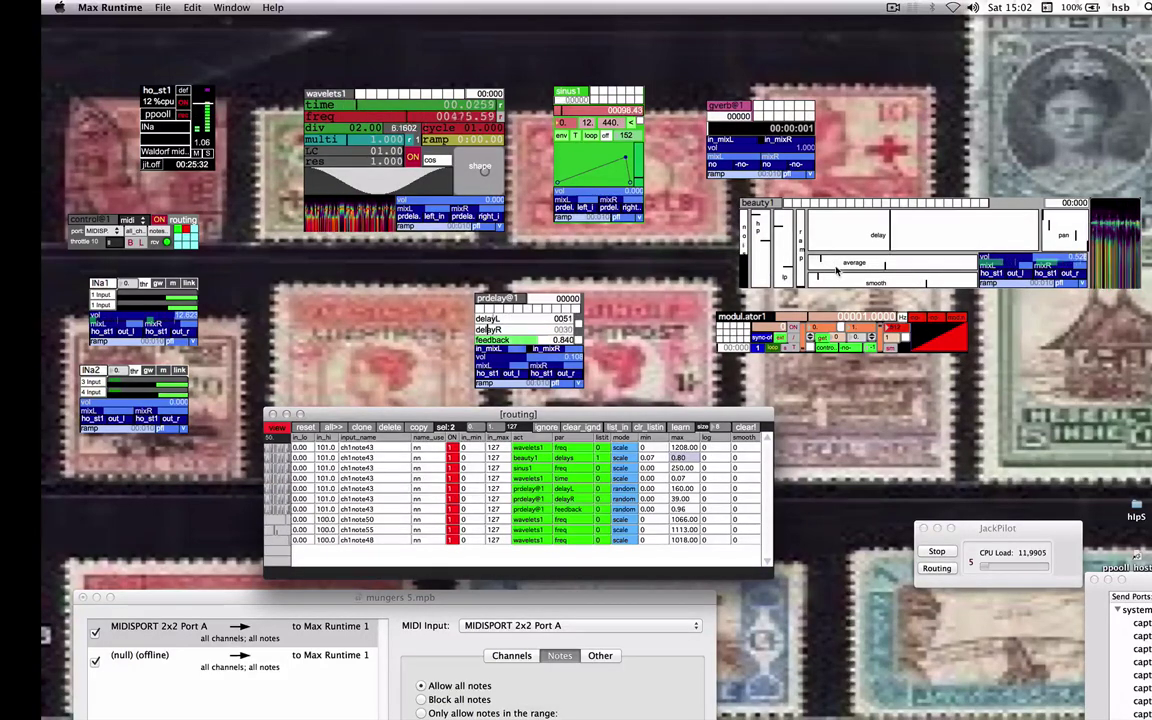
drag(838, 275, 820, 266)
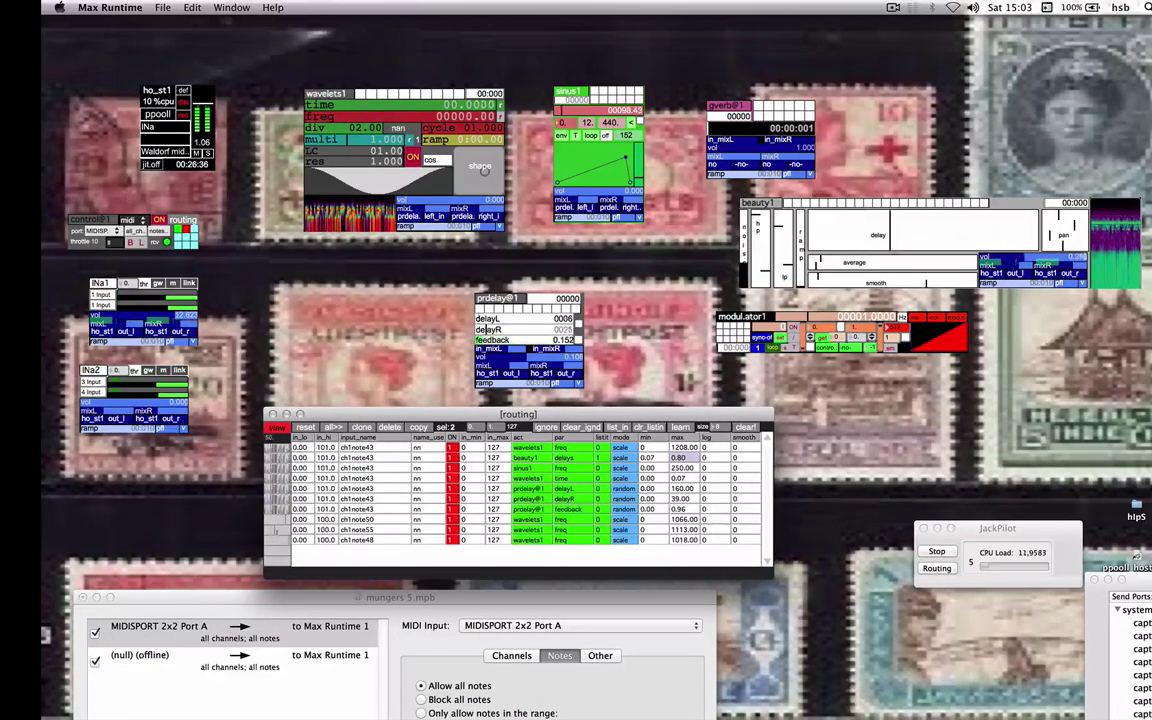
Shift the routing window slightly, then clone the beauty1 delays mapping and assign the copy to hp.
drag(384, 419, 380, 406)
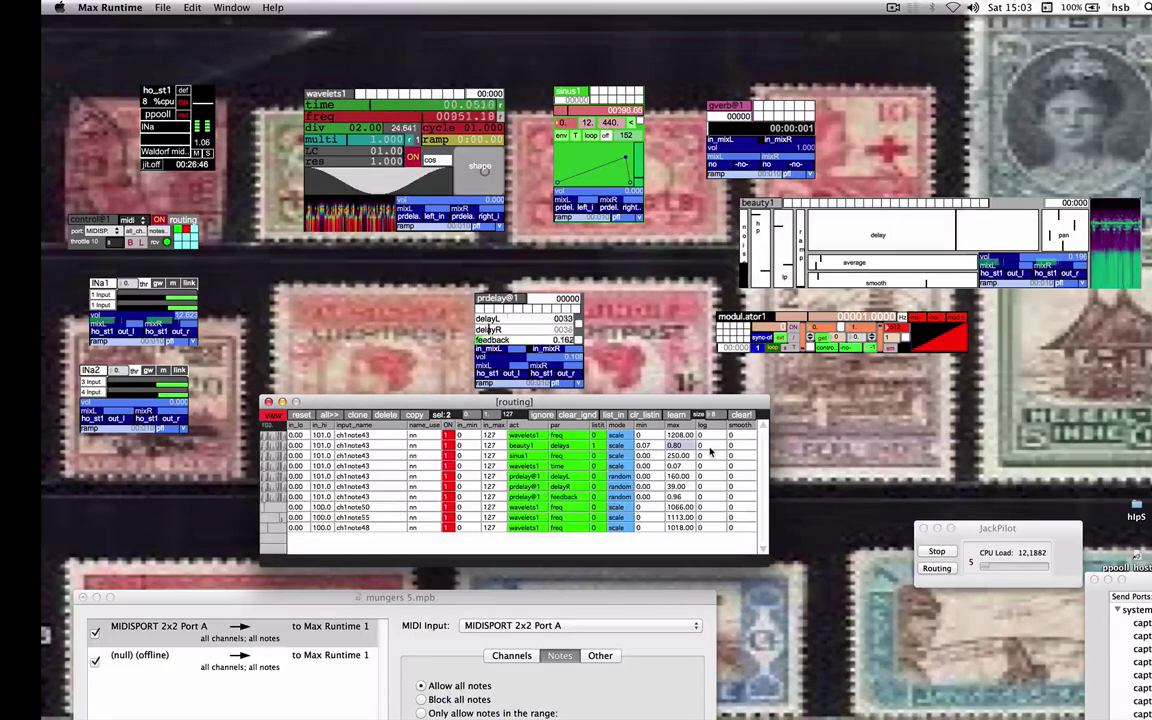
click(343, 446)
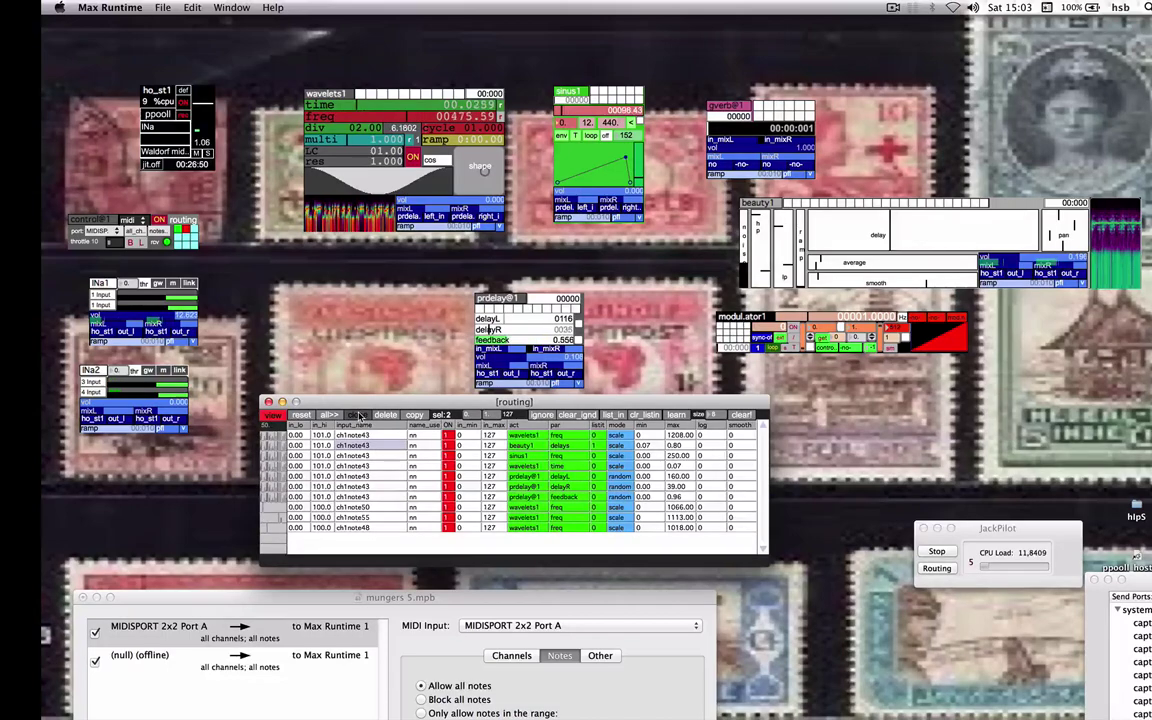
click(359, 414)
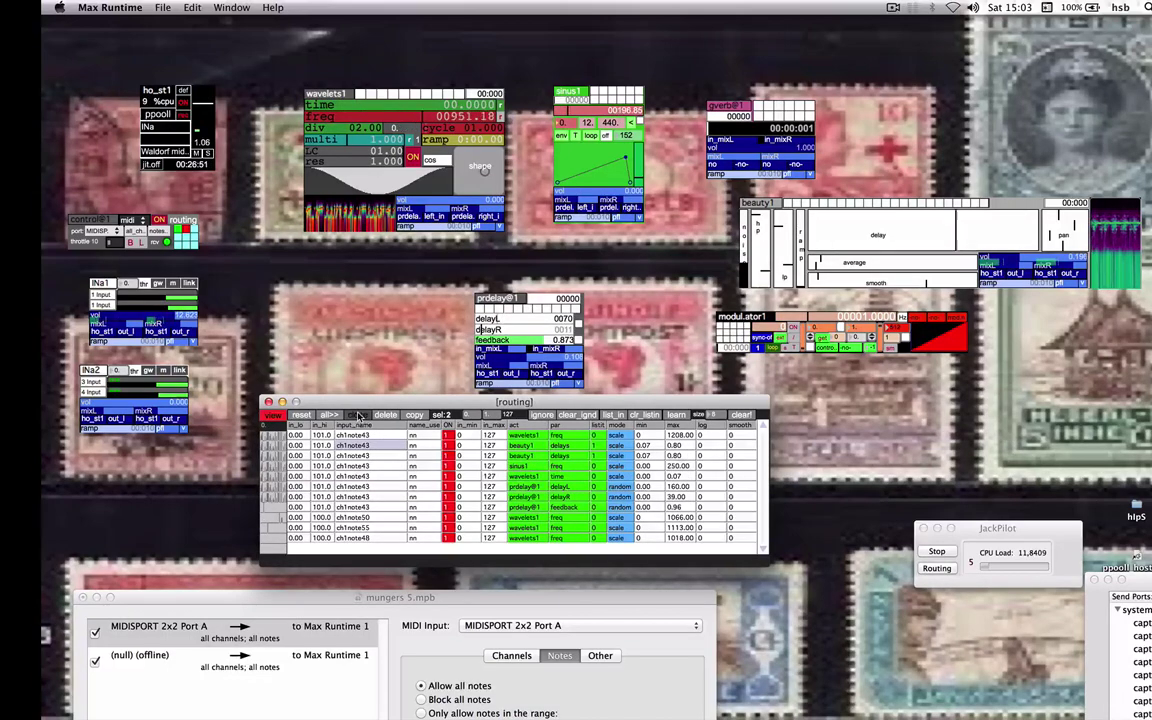
click(566, 456)
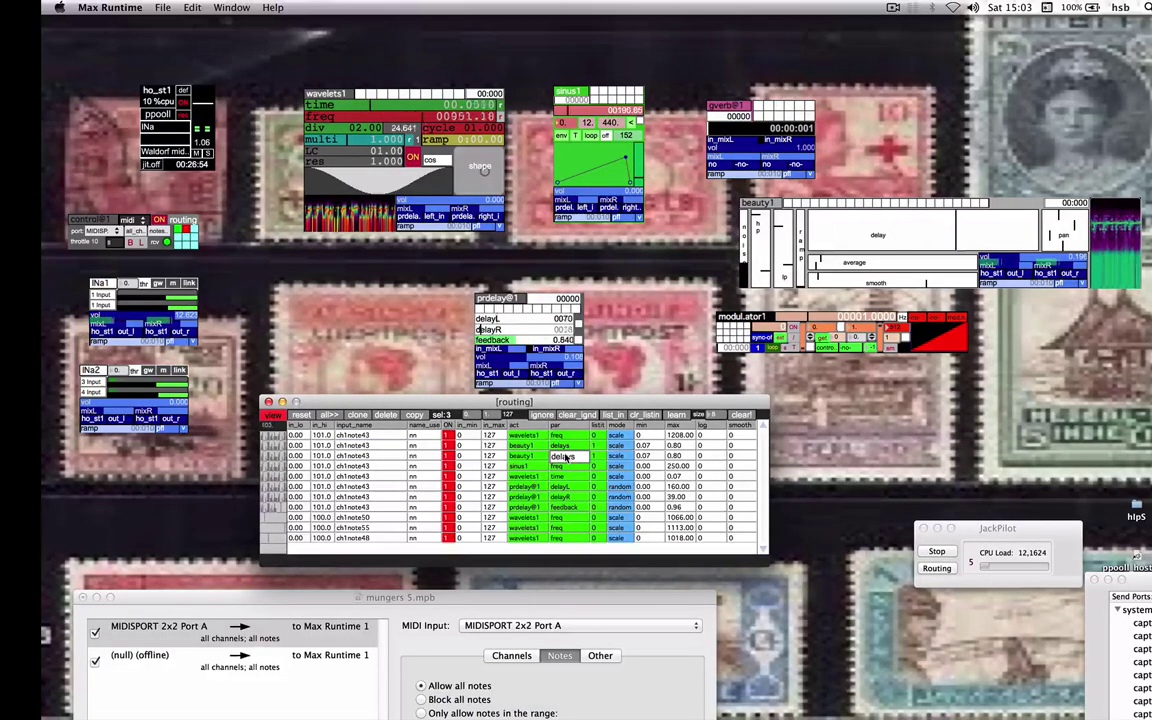
click(566, 456)
click(571, 241)
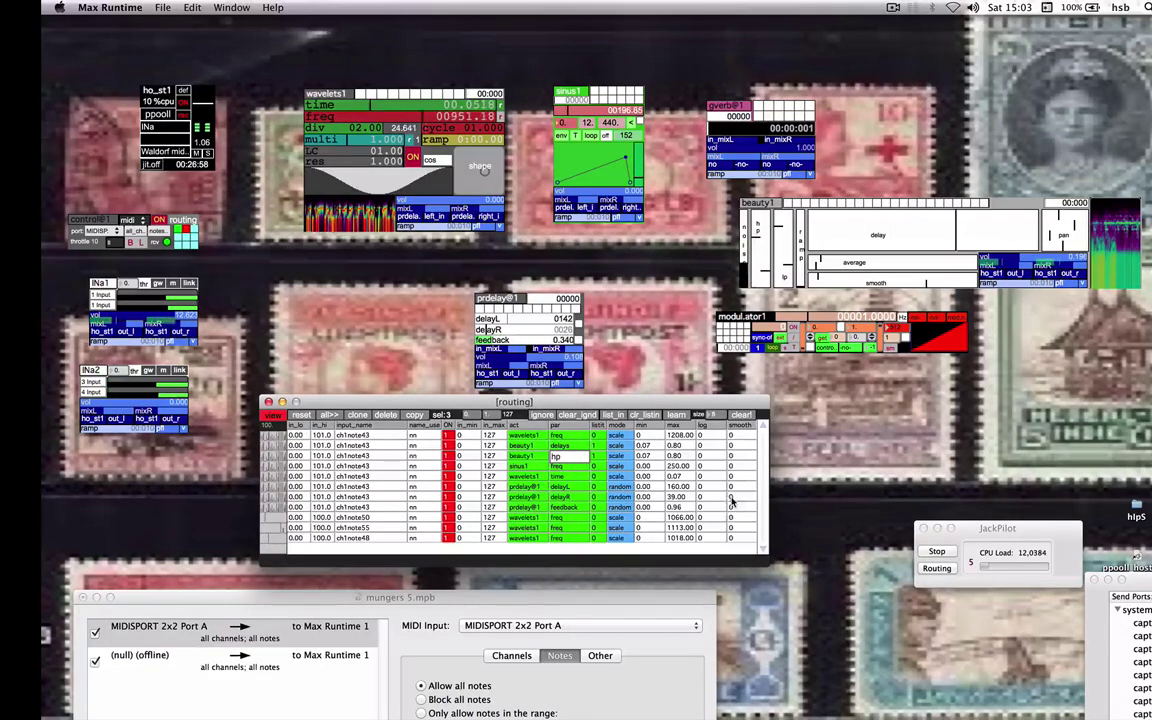
click(364, 455)
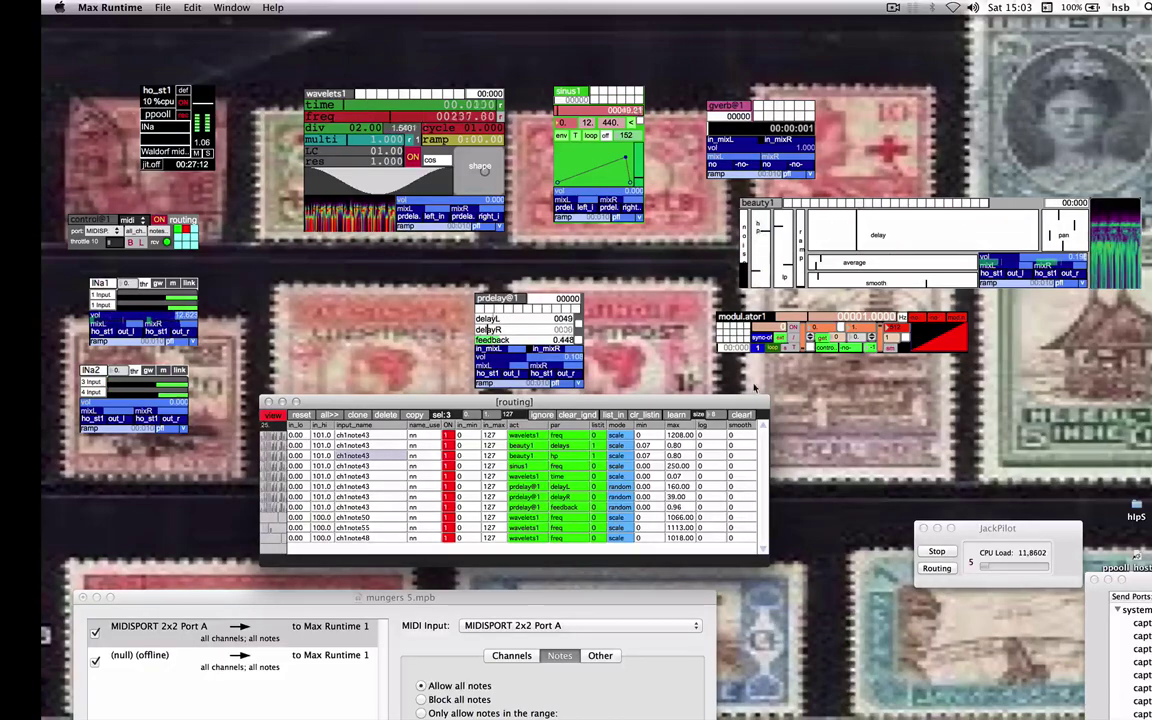
Set the maximum of the beauty1 hp mapping to 1.21.
click(683, 454)
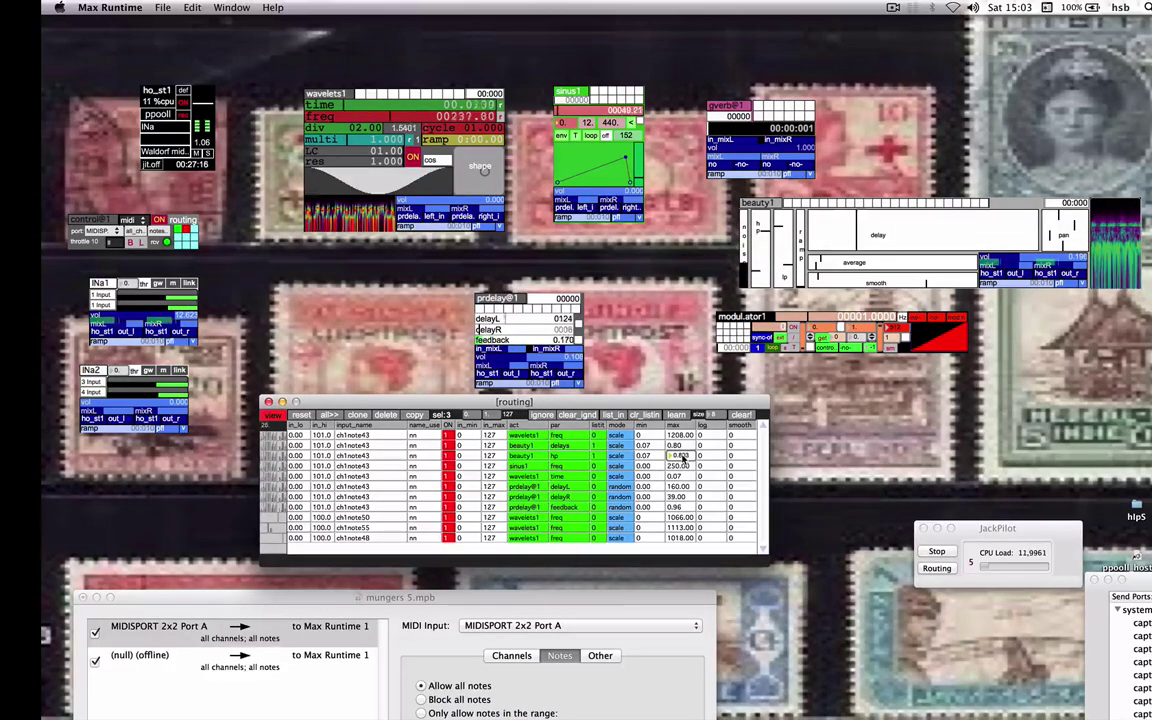
text(1.)
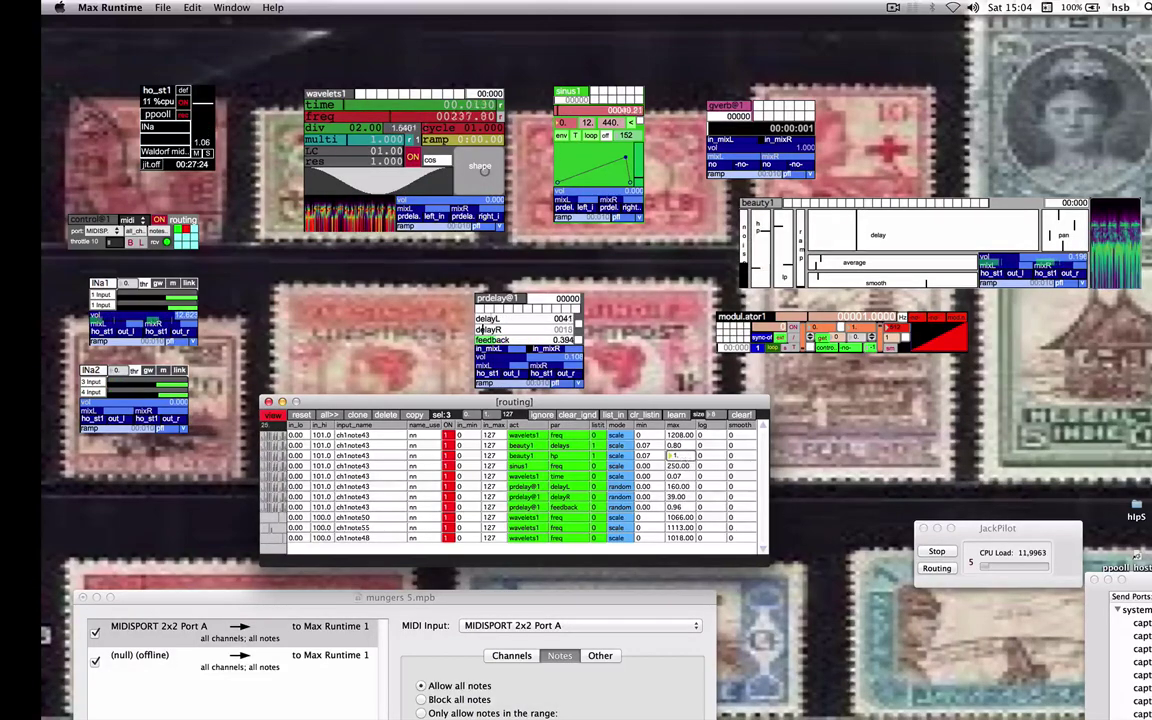
mouse_move(688, 458)
mouse_down()
mouse_move(688, 440)
mouse_move(690, 475)
mouse_up()
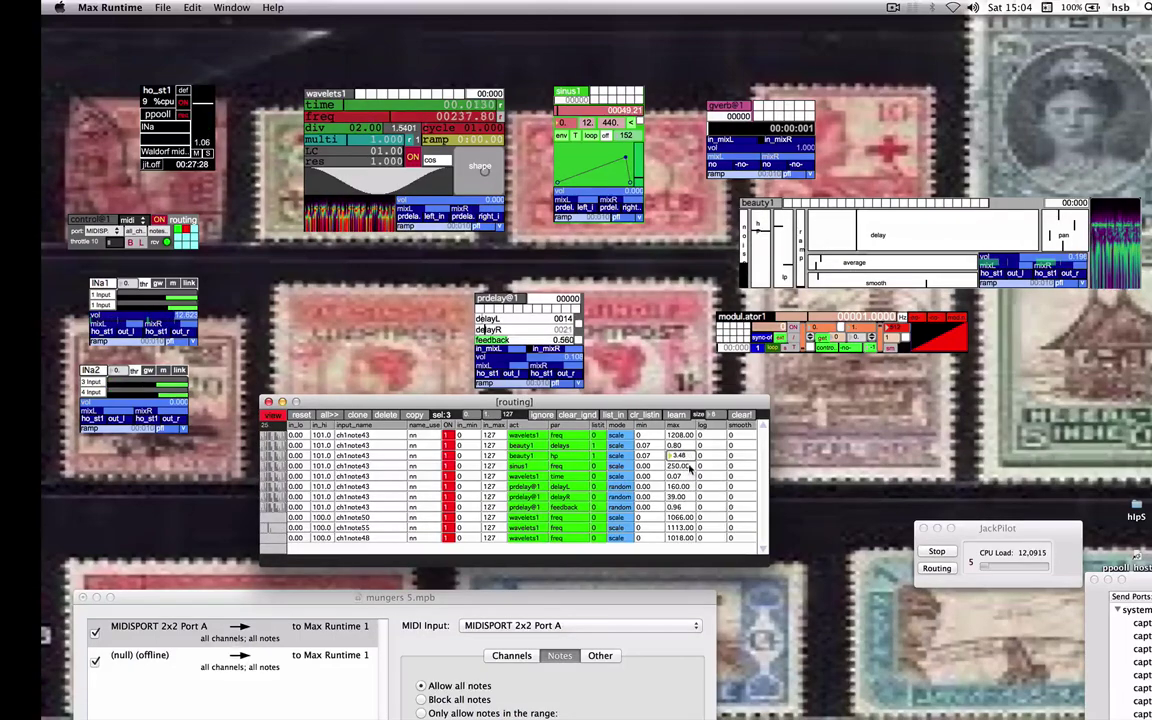
mouse_move(682, 455)
mouse_down()
mouse_move(682, 490)
mouse_move(682, 440)
mouse_up()
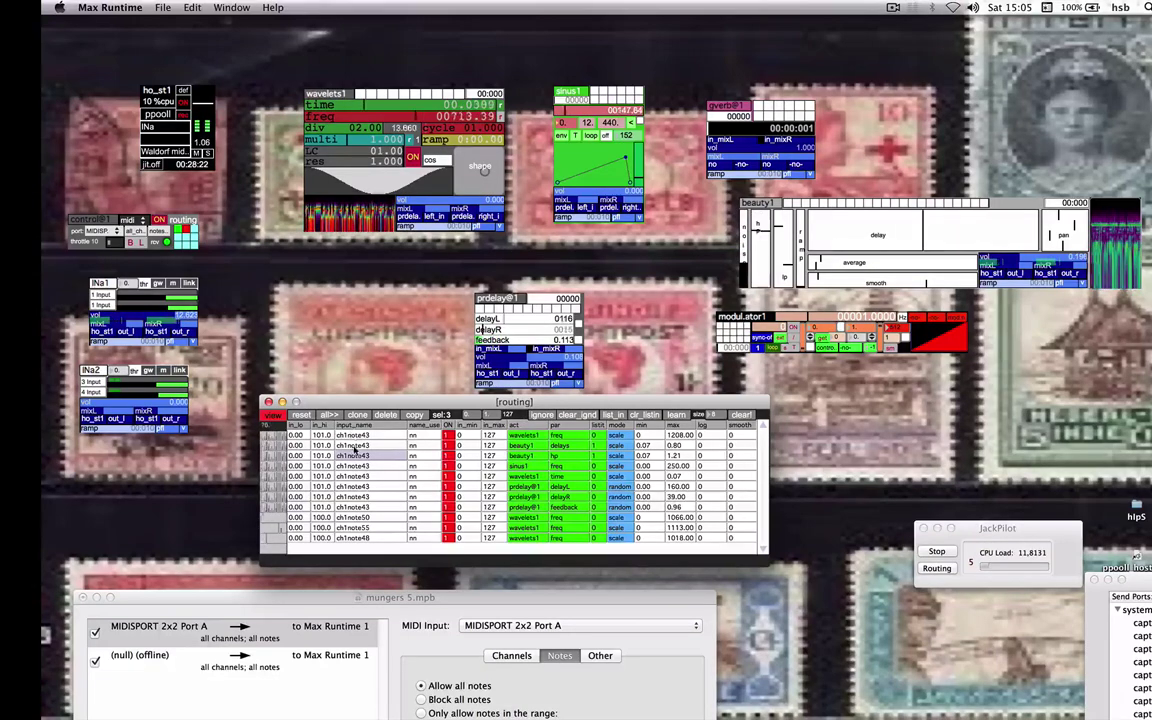
Clone the beauty1 hp mapping in the routing table and assign the copy to lp.
click(357, 414)
text(lp)
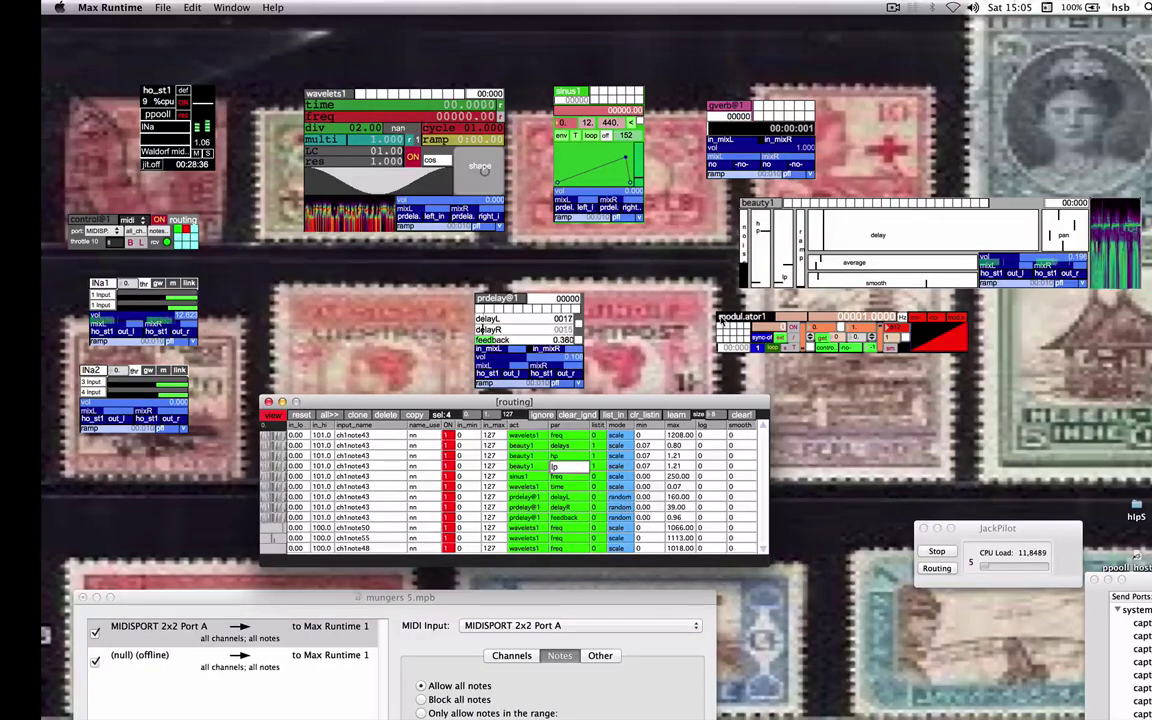
click(770, 272)
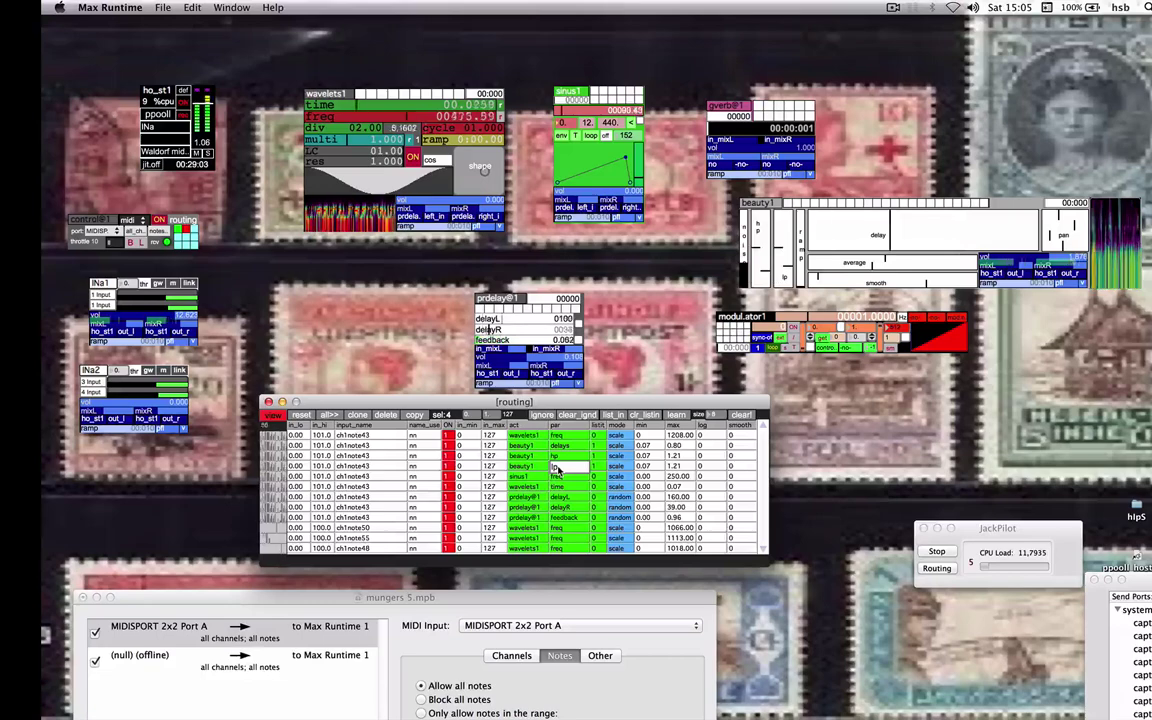
Reassign the beauty1 lp mapping to average and adjust the module's hp and average sliders.
click(558, 468)
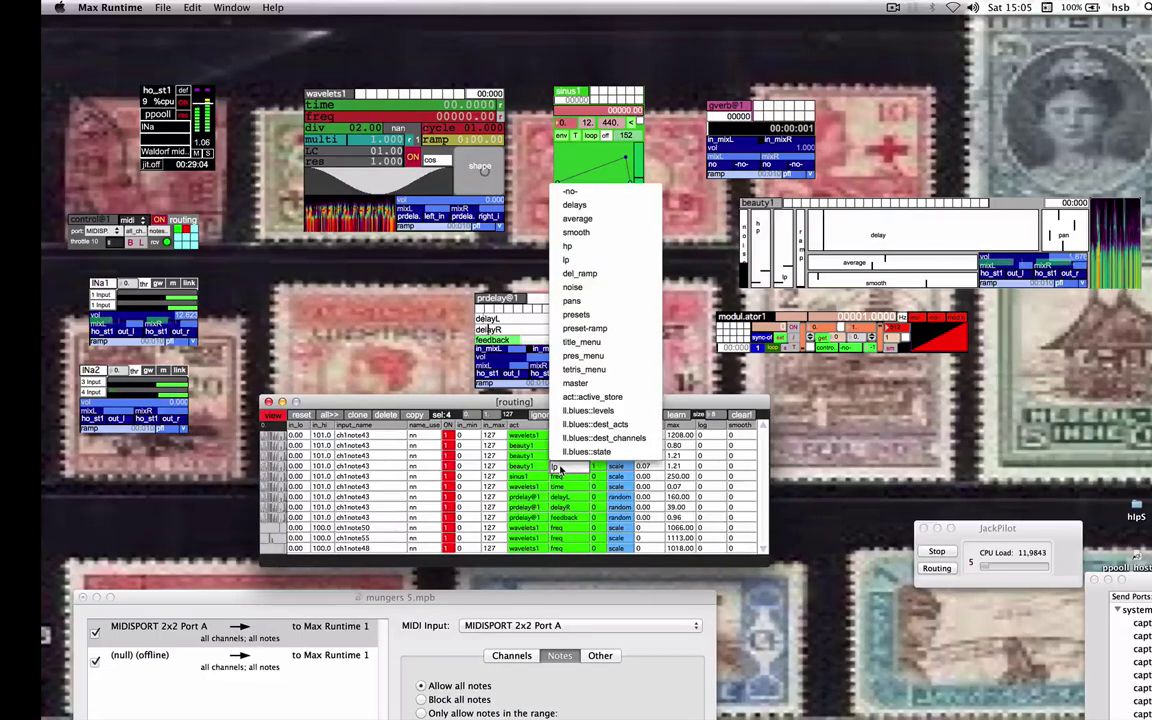
click(580, 219)
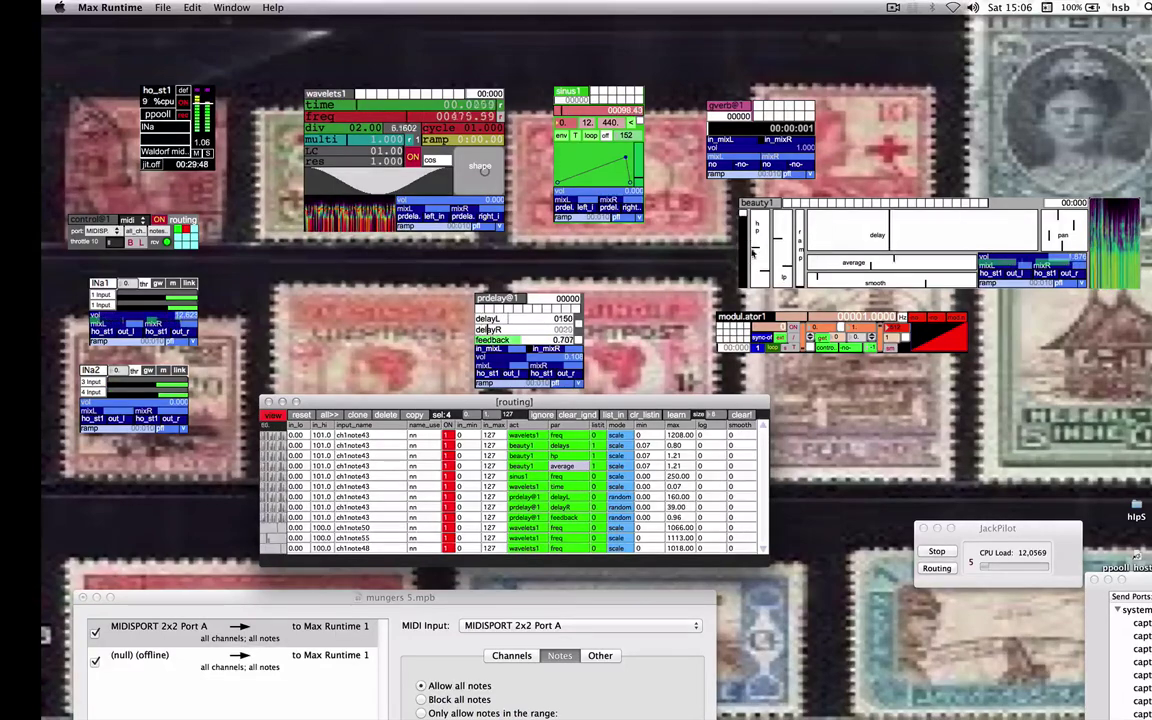
drag(755, 258, 752, 250)
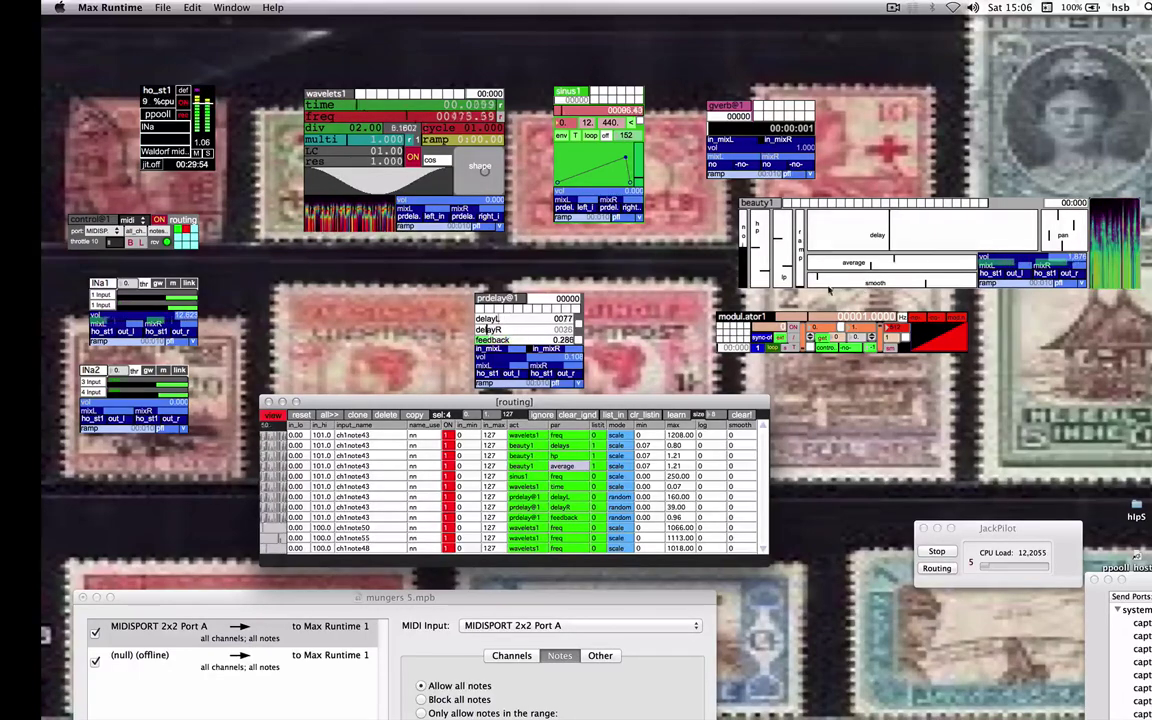
mouse_move(896, 272)
mouse_down()
mouse_move(957, 271)
mouse_move(890, 264)
mouse_up()
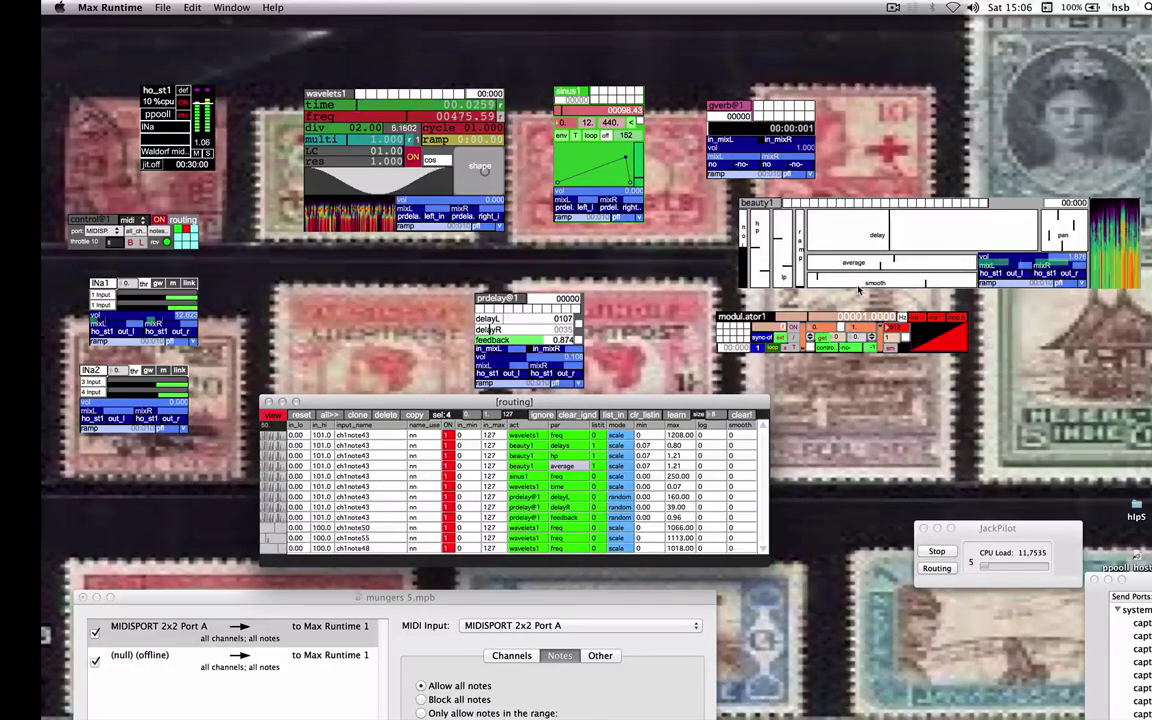
Adjust the noise and hp sliders of the beauty1 module.
drag(743, 253, 742, 242)
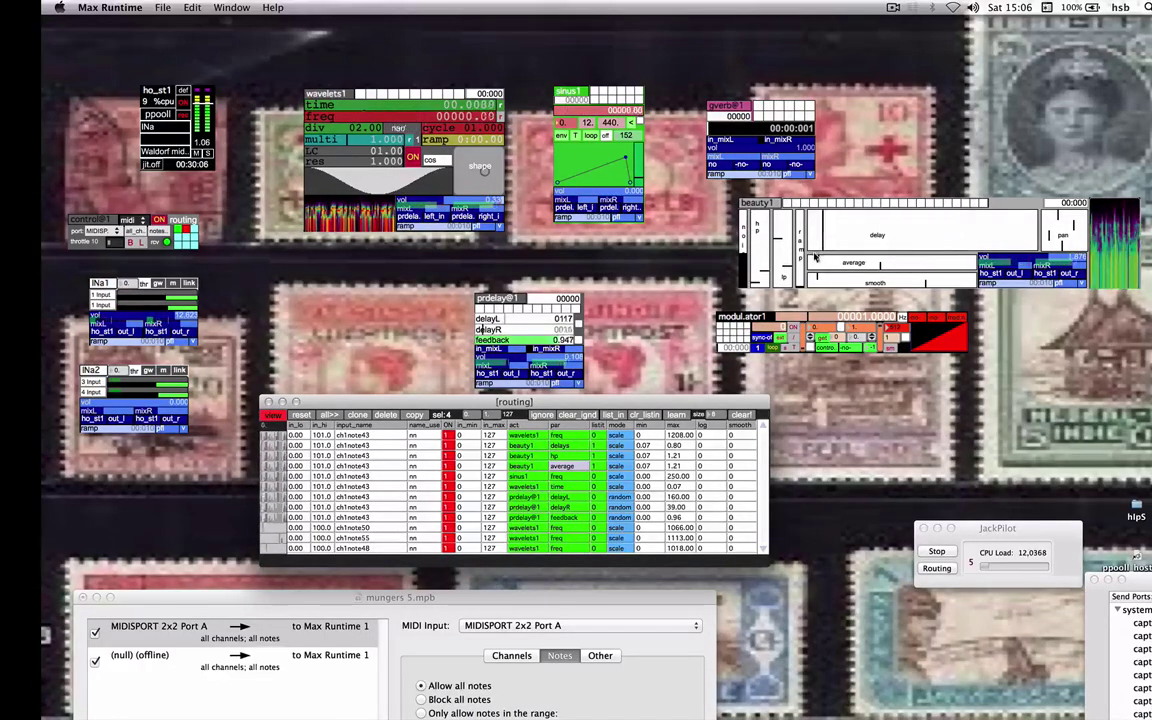
drag(764, 240, 770, 218)
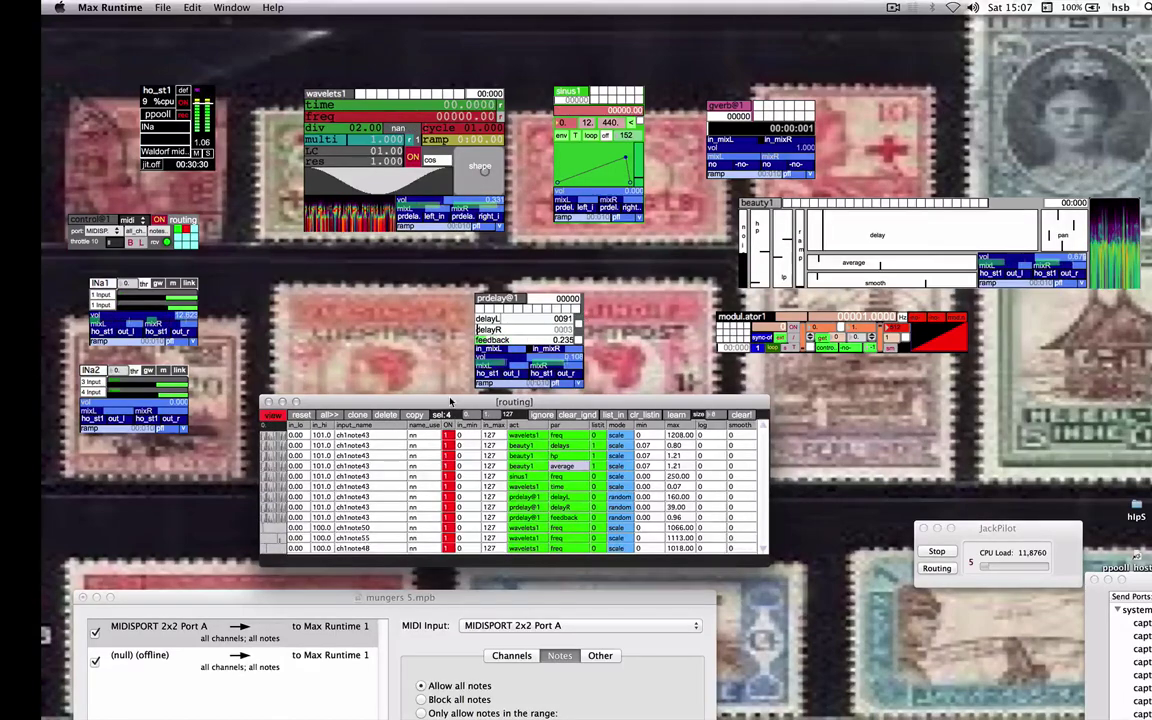
Clone the beauty1 average mapping in the routing table and assign the copy to noise.
drag(452, 402, 456, 377)
click(365, 390)
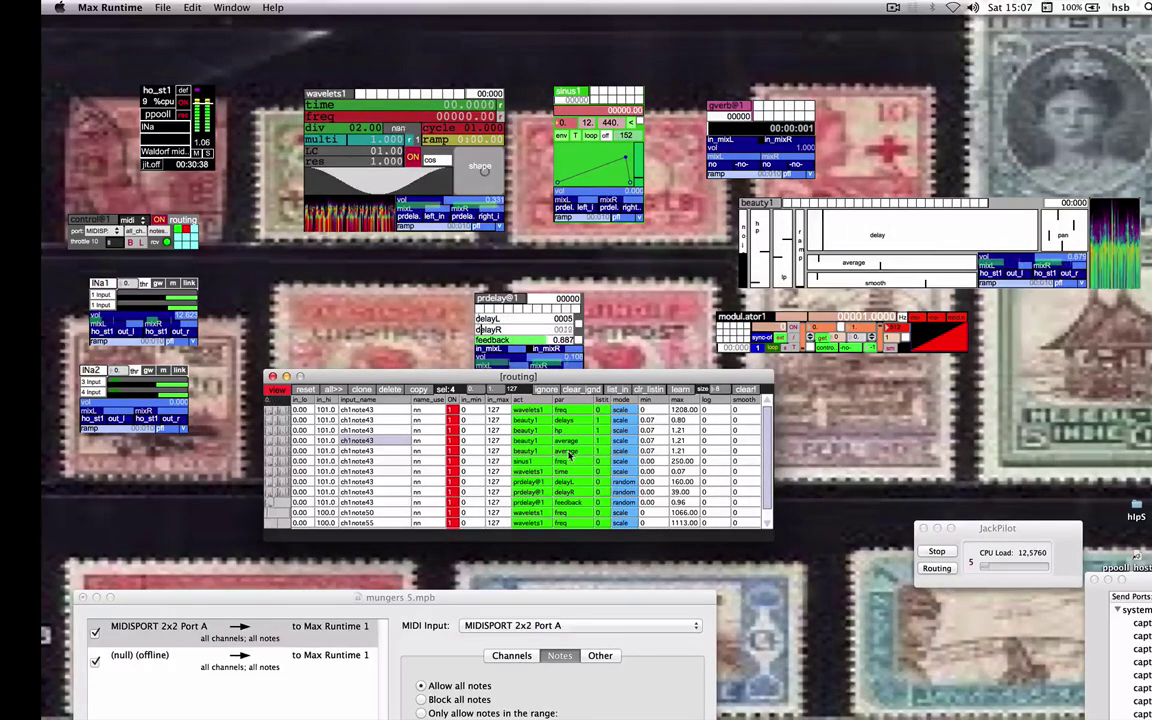
click(568, 451)
click(528, 453)
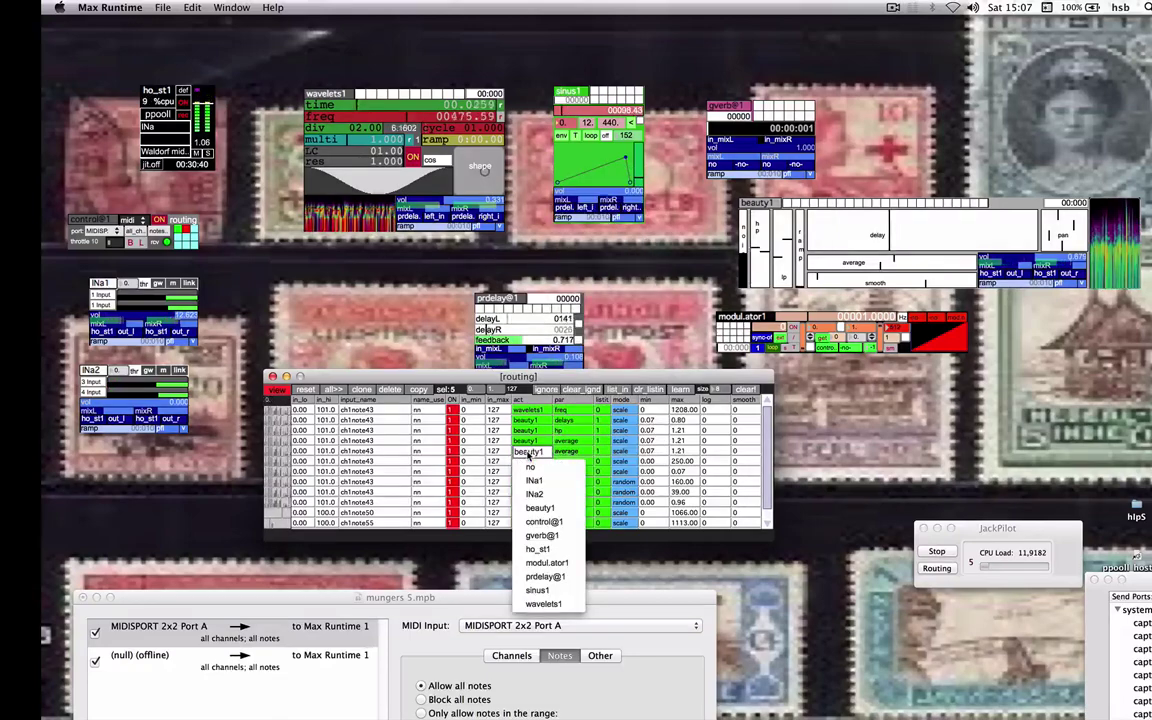
click(571, 453)
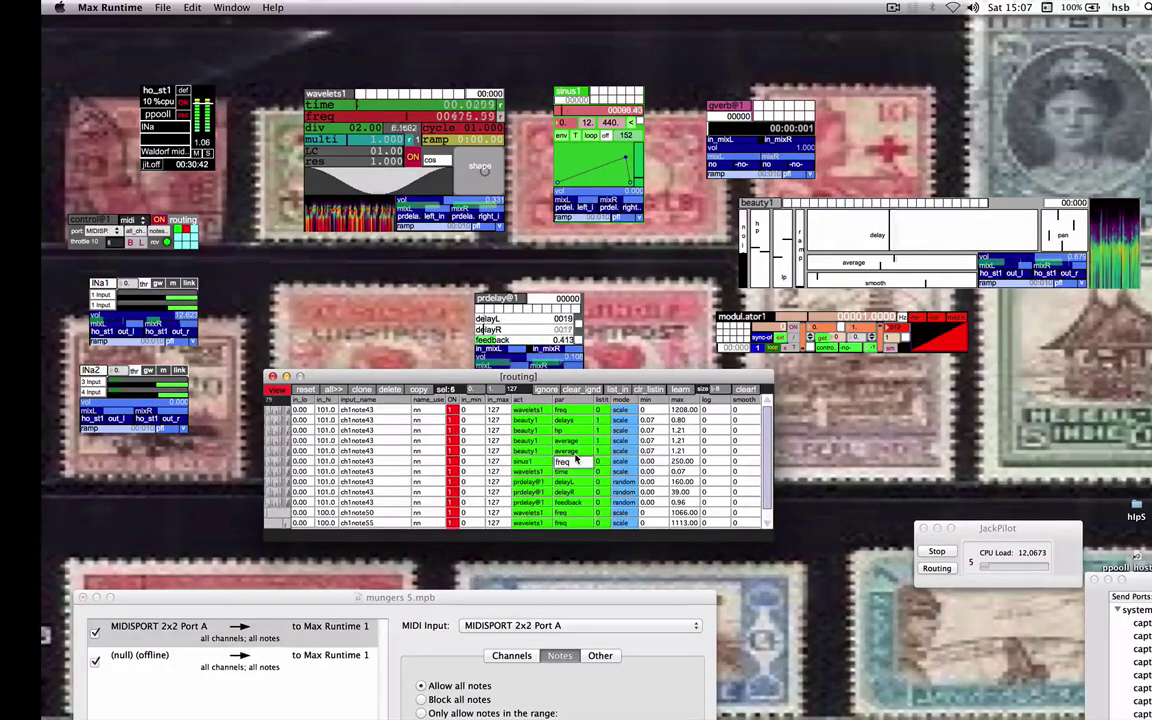
click(568, 451)
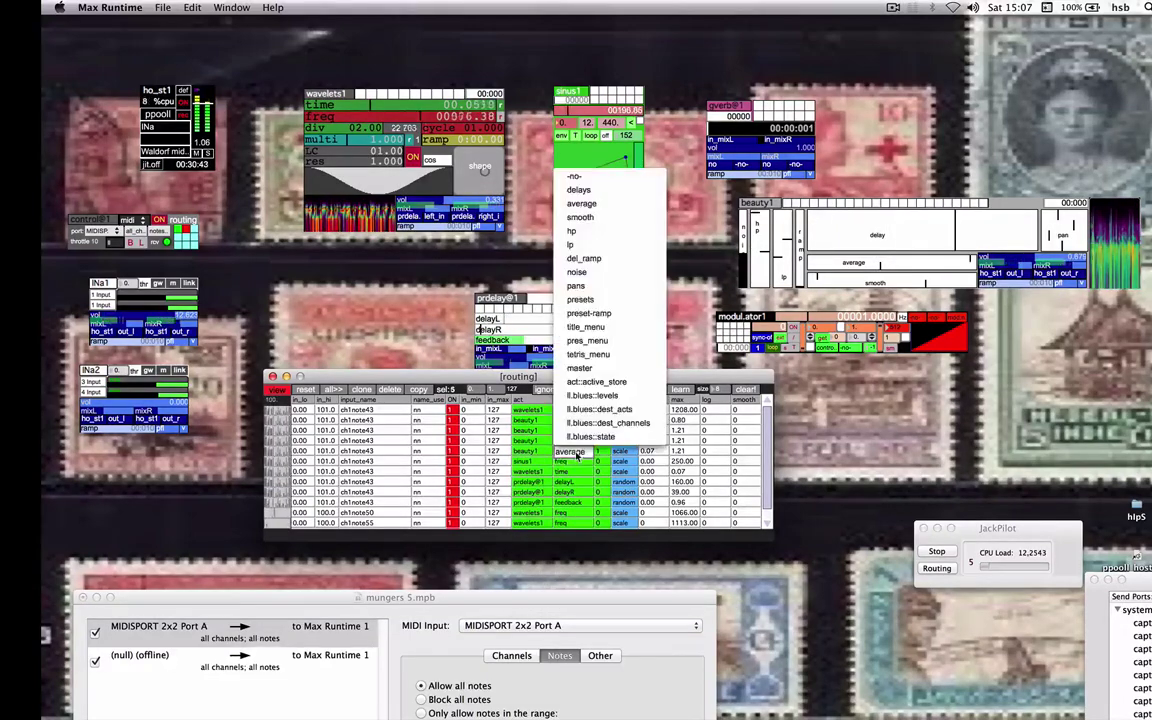
click(578, 272)
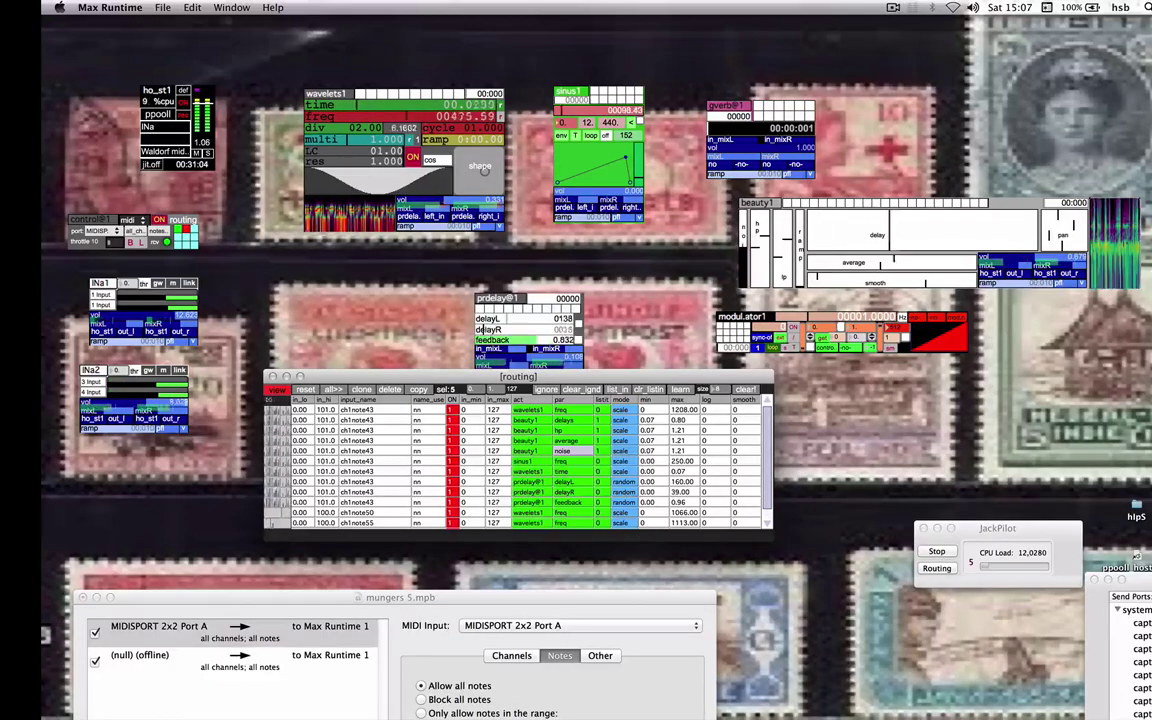
Move the routing window clear of the modules, then send beauty1's output to prdelay@1 and lower beauty1's volume to zero.
drag(354, 379, 345, 545)
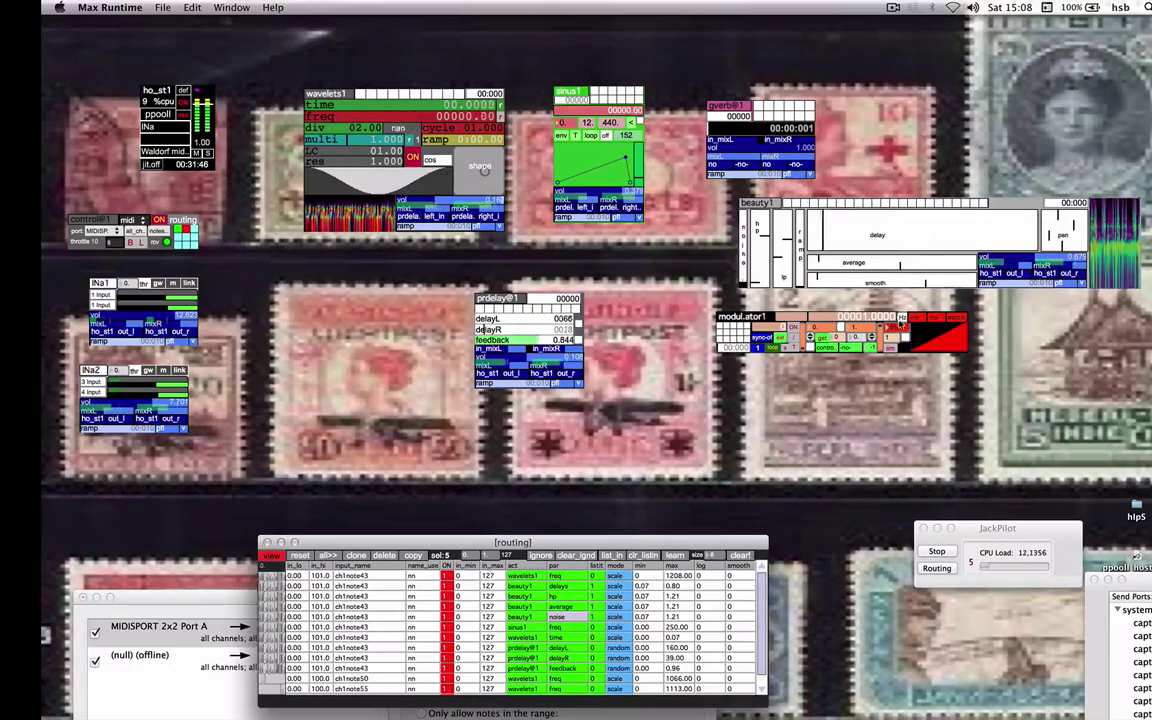
click(999, 274)
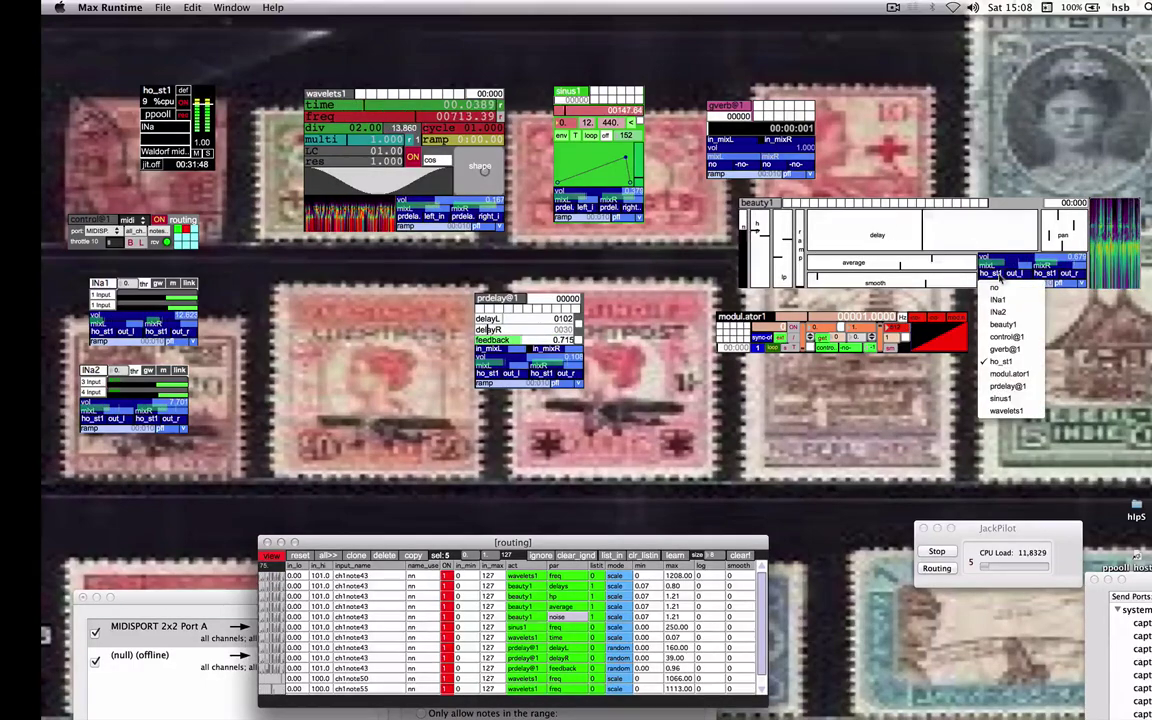
click(1005, 386)
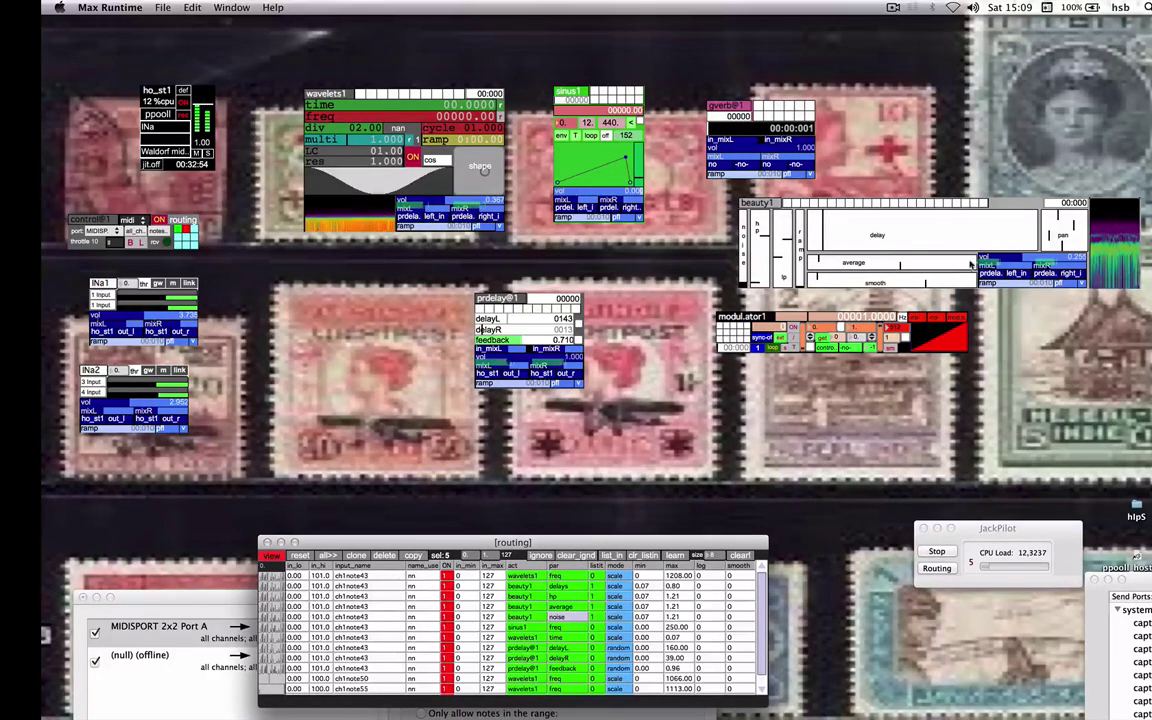
drag(1010, 260, 1010, 280)
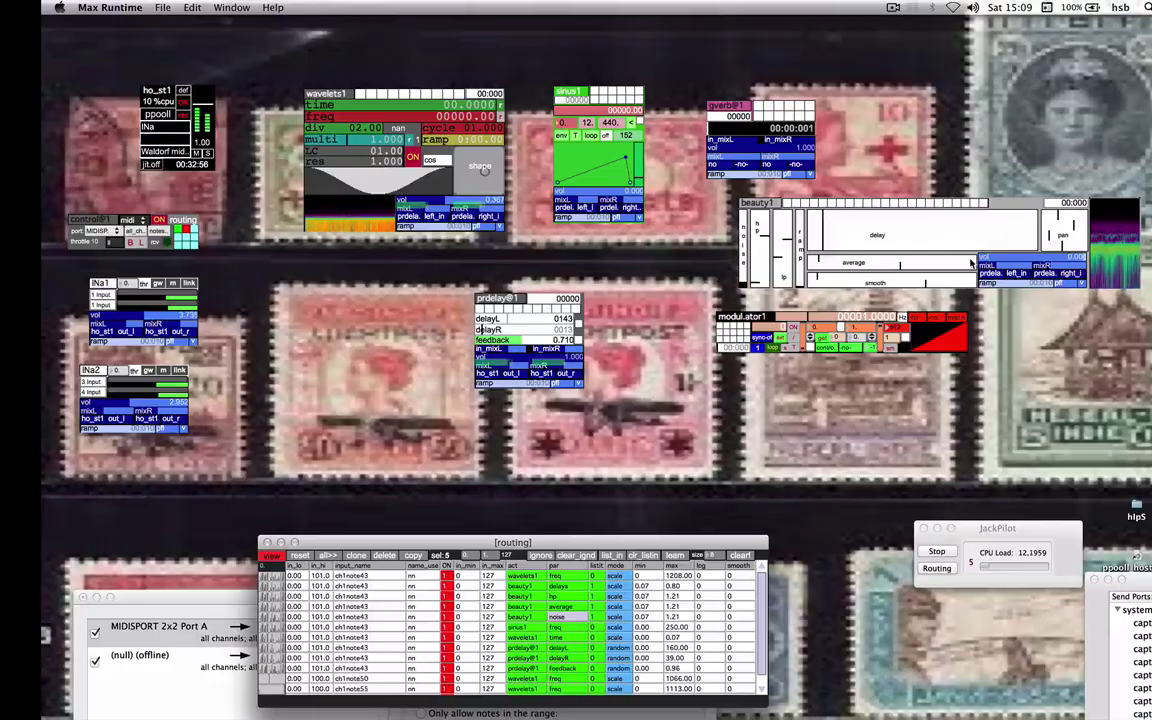